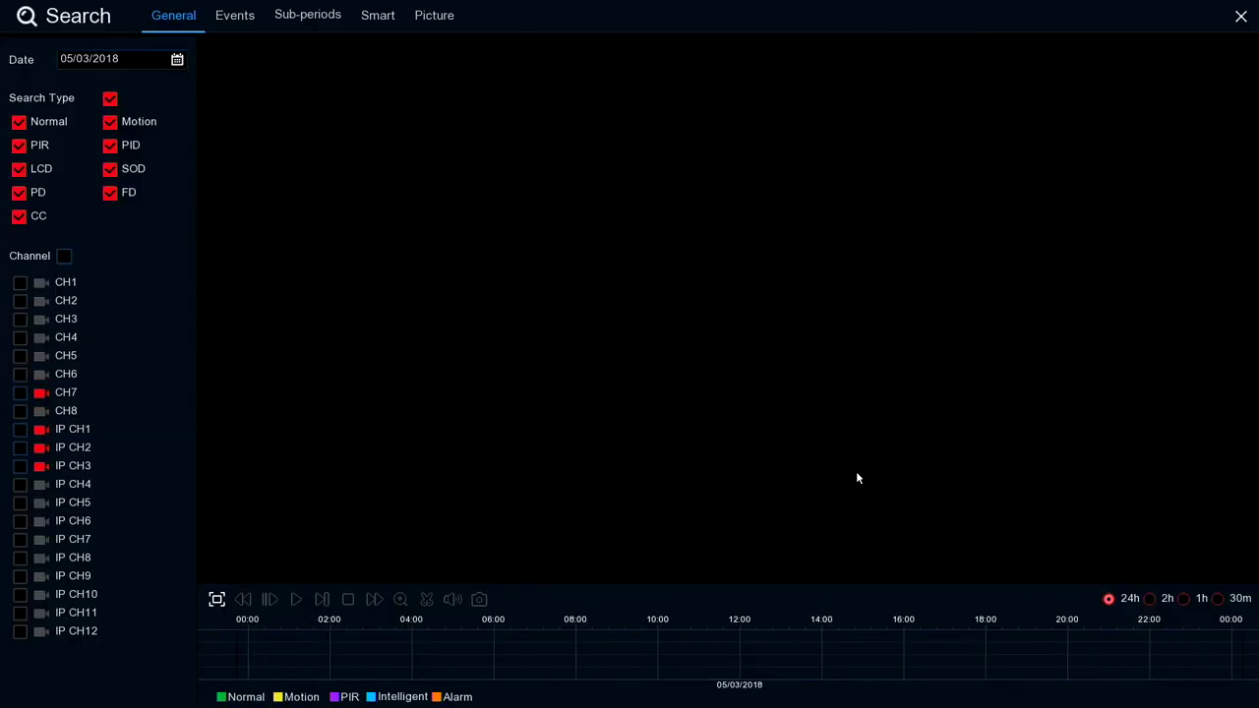
# - Leave the recording search and play back the last 5 minutes of footage from the live view
pyautogui.click(1241, 16)
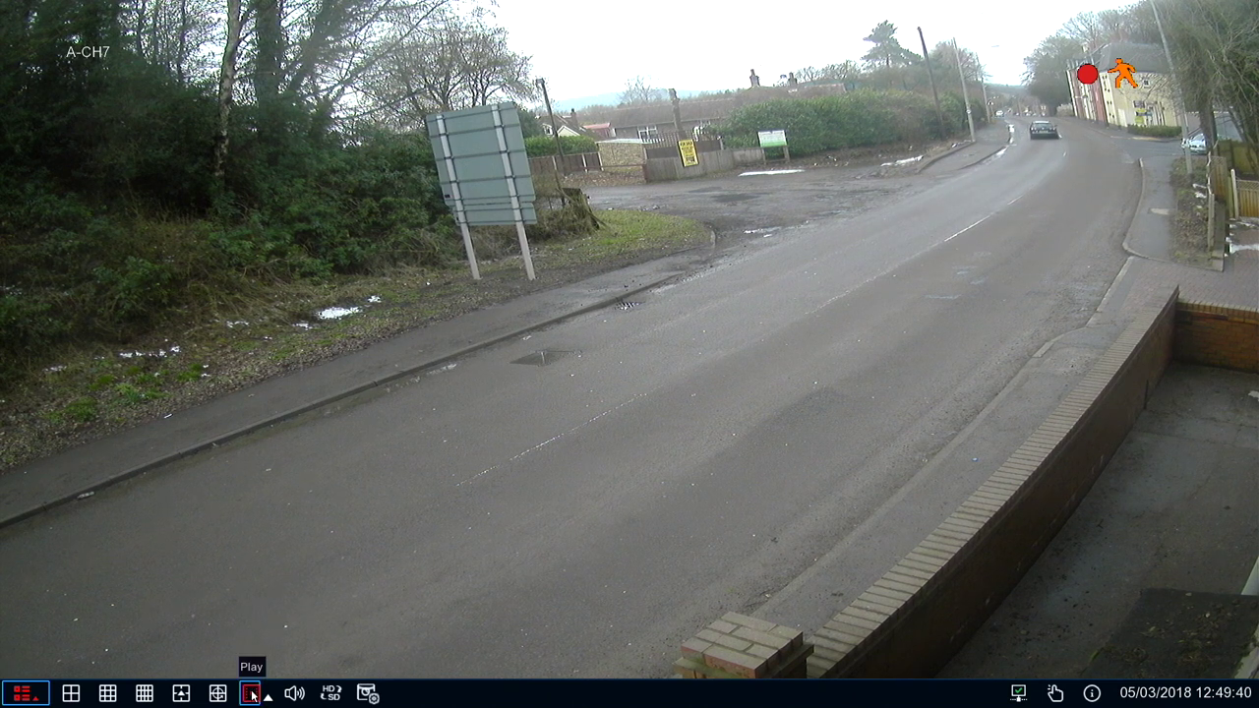
pyautogui.click(265, 698)
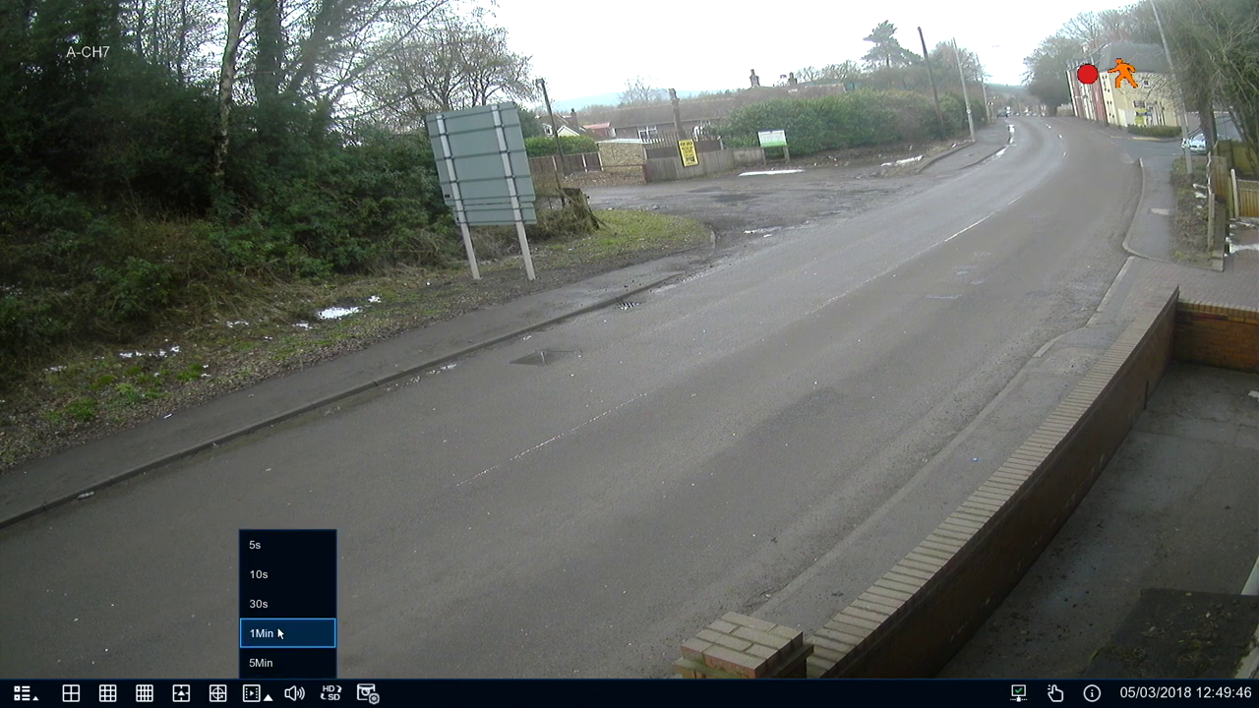
pyautogui.click(280, 663)
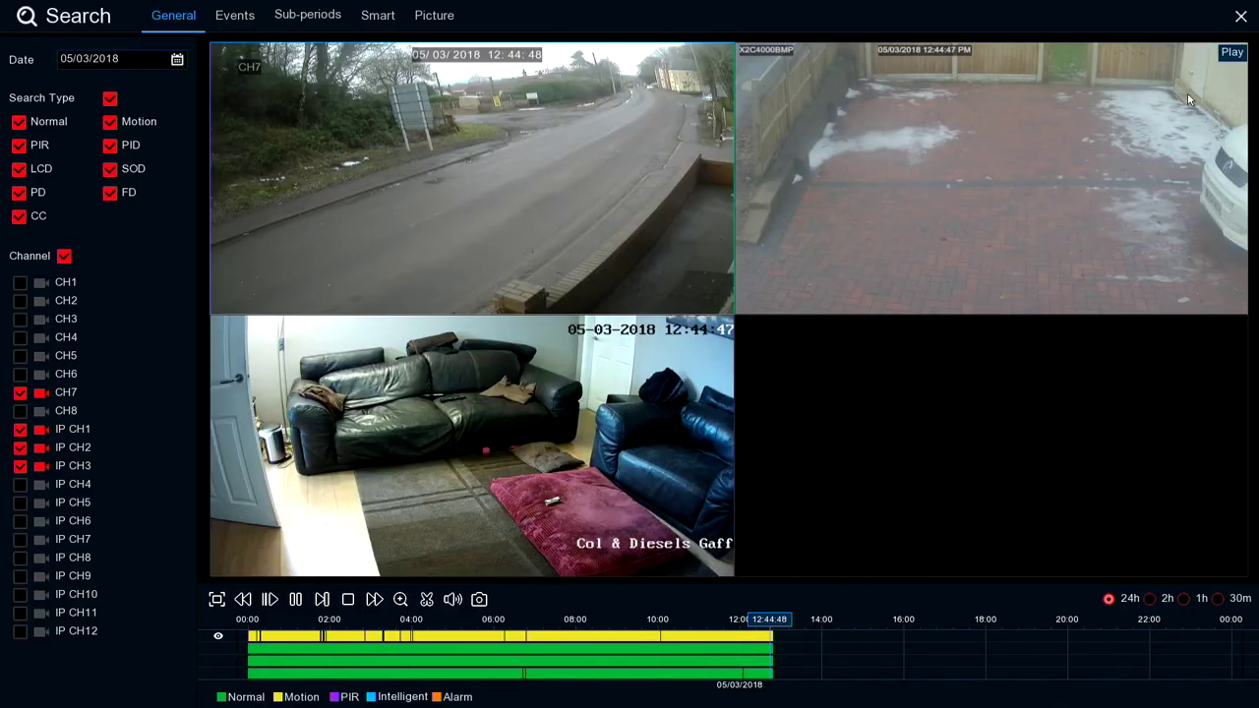
pyautogui.doubleClick(669, 285)
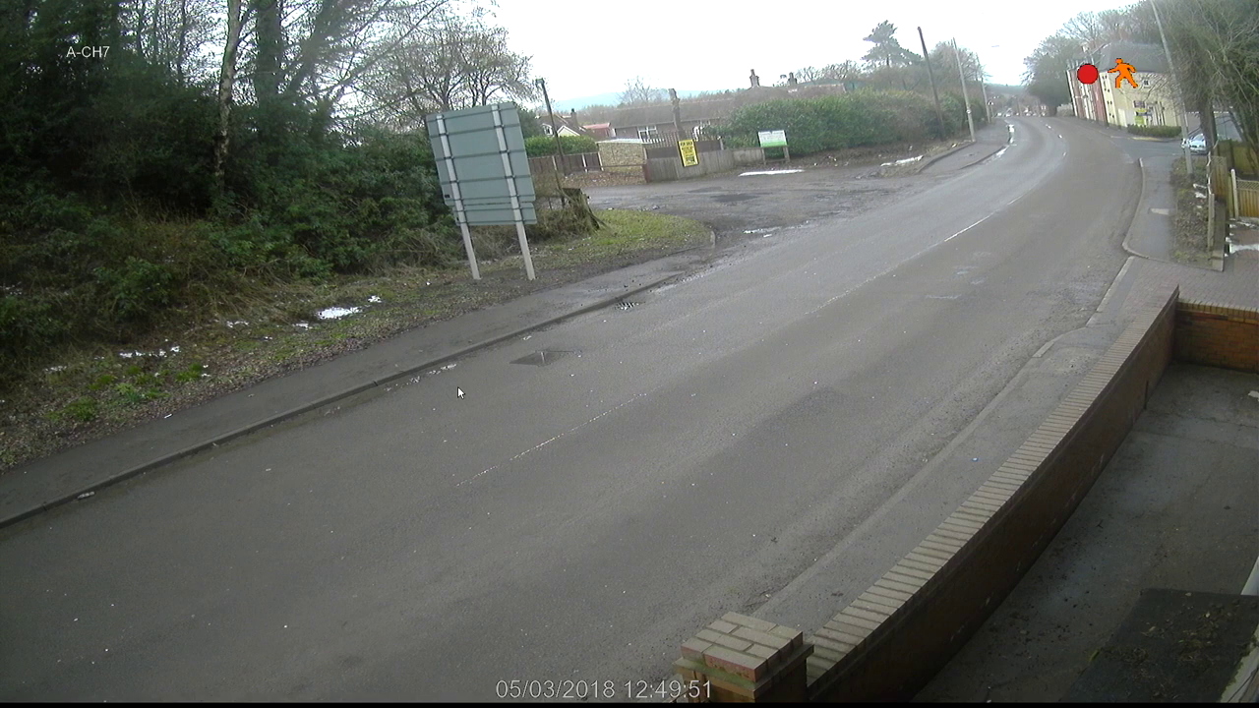
# - Play the current day's recordings of all channels from the live view, then close the playback
pyautogui.click(250, 694)
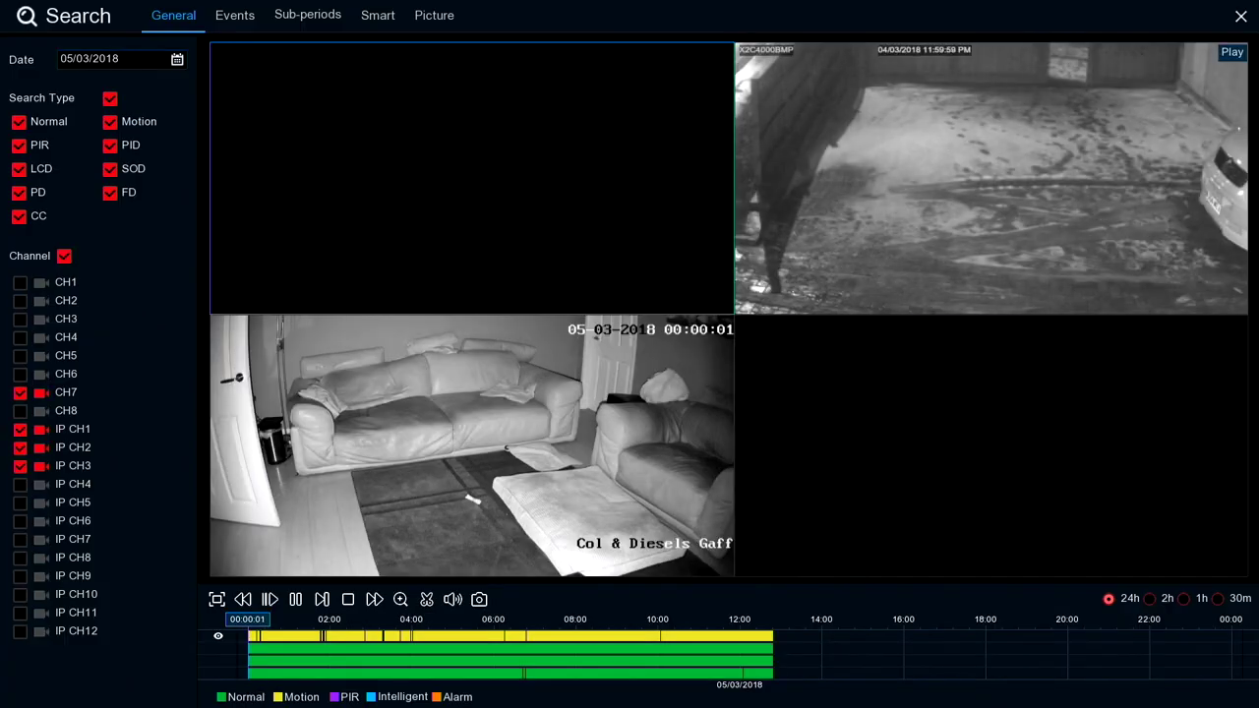
pyautogui.click(1241, 18)
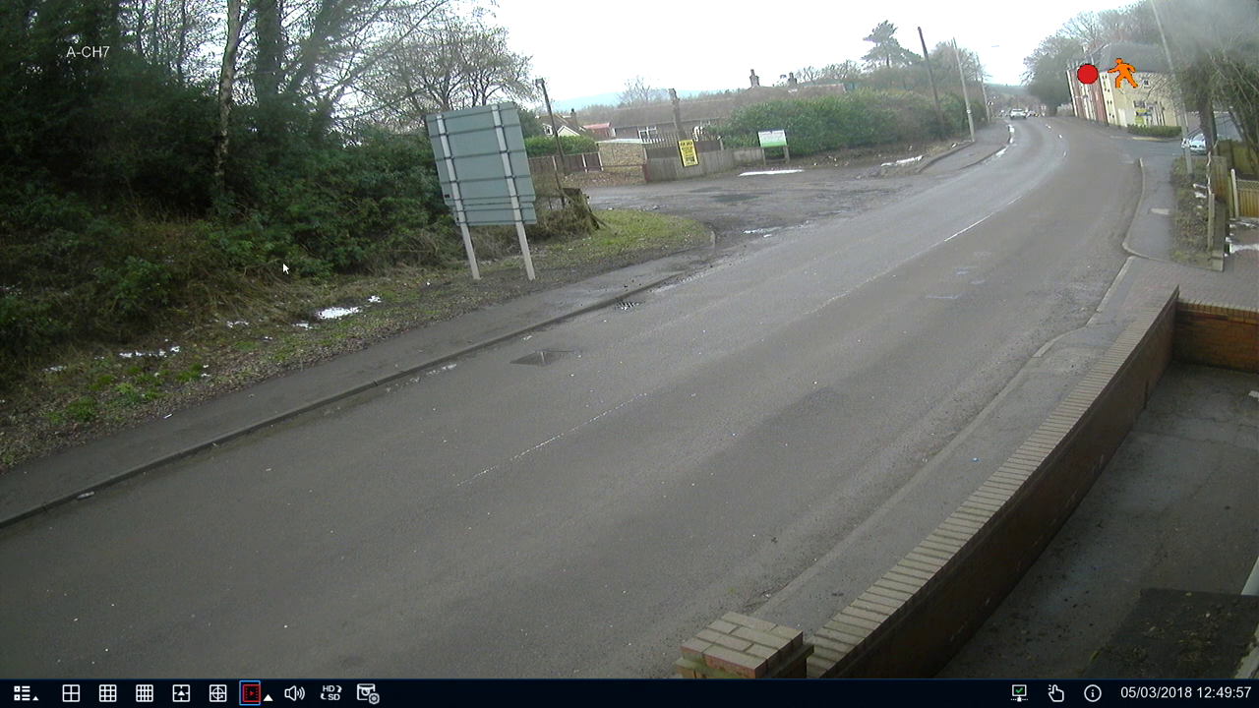
# - Open the recording search from the main menu and limit the search types to Normal and Motion
pyautogui.click(21, 693)
pyautogui.click(41, 543)
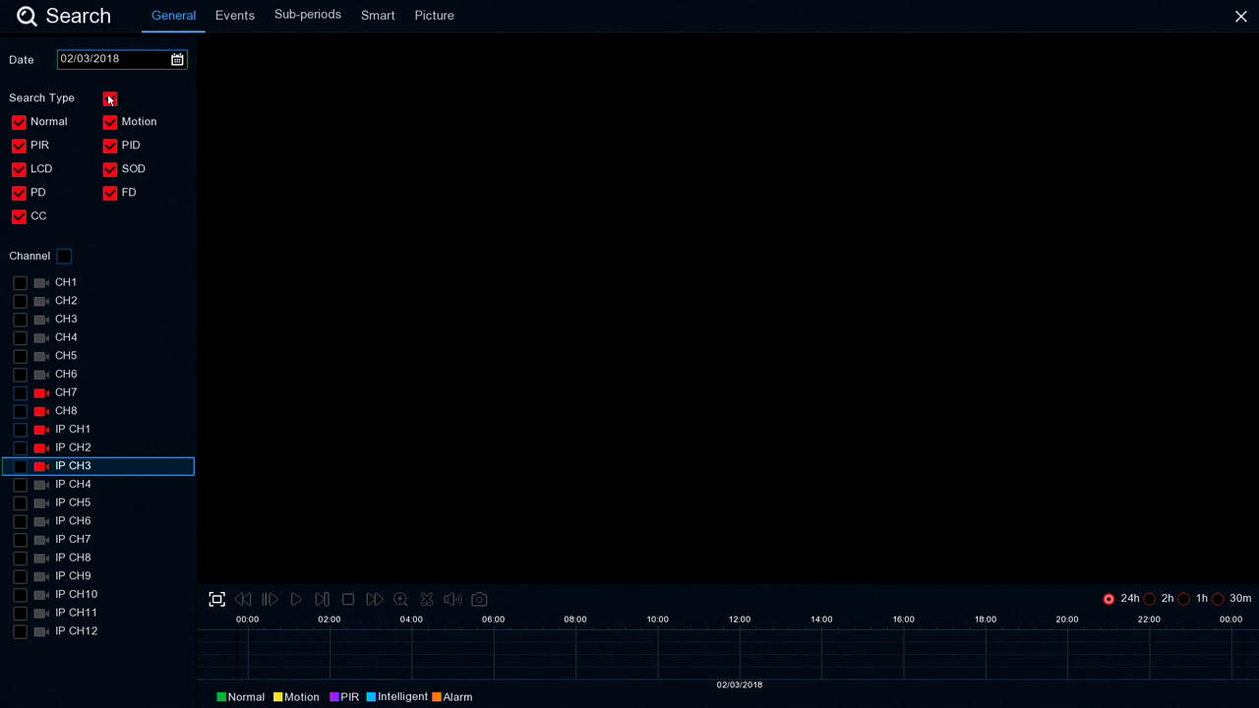
pyautogui.click(109, 99)
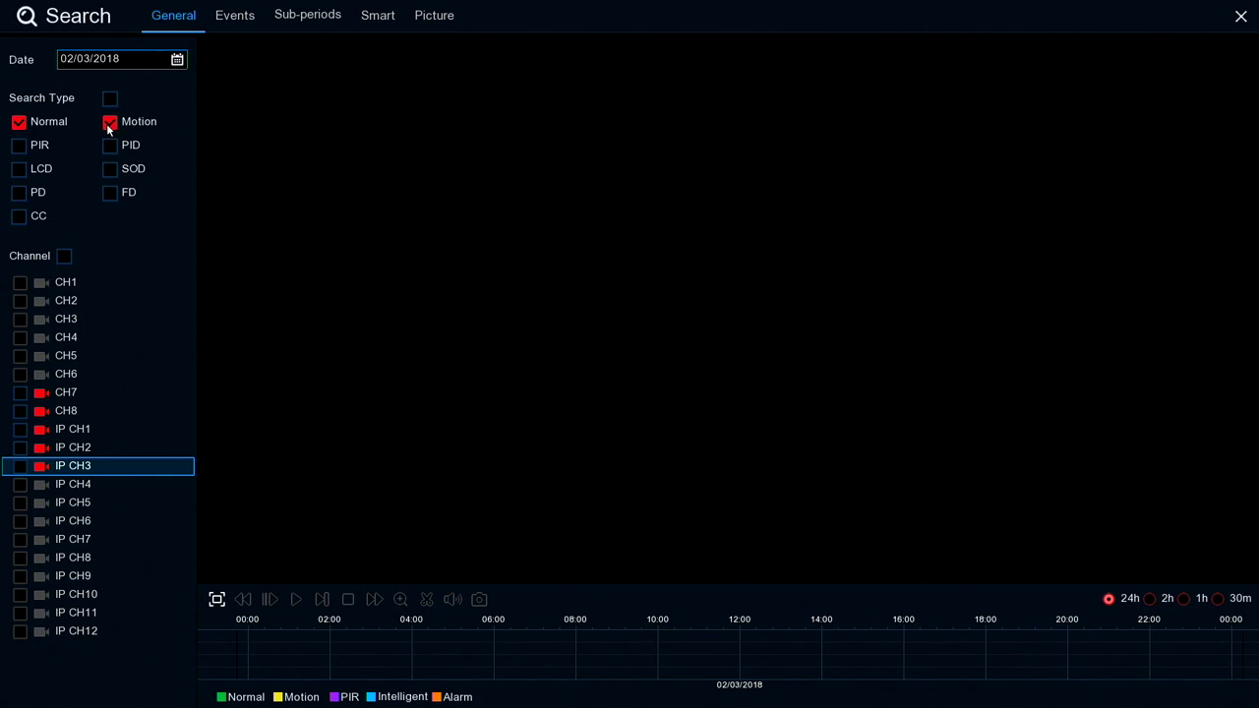
# - Change the search date to 03/03/2018 and set it back to 02/03/2018
pyautogui.click(177, 60)
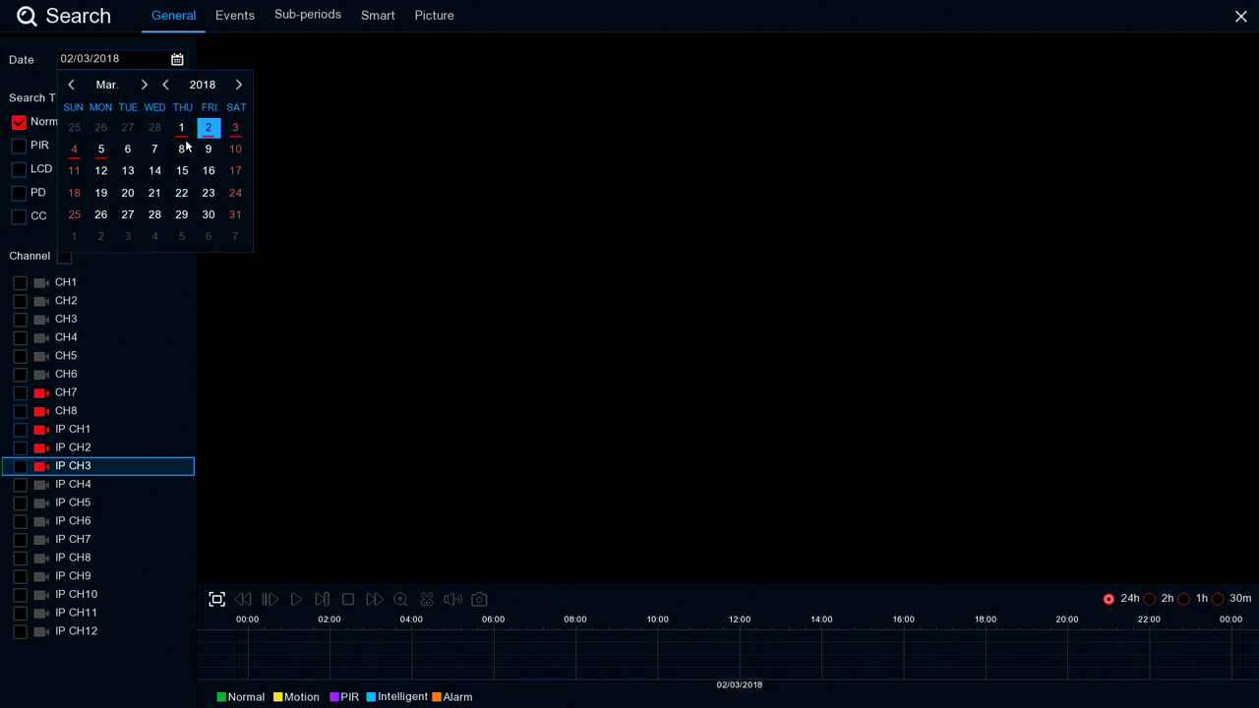
pyautogui.click(235, 131)
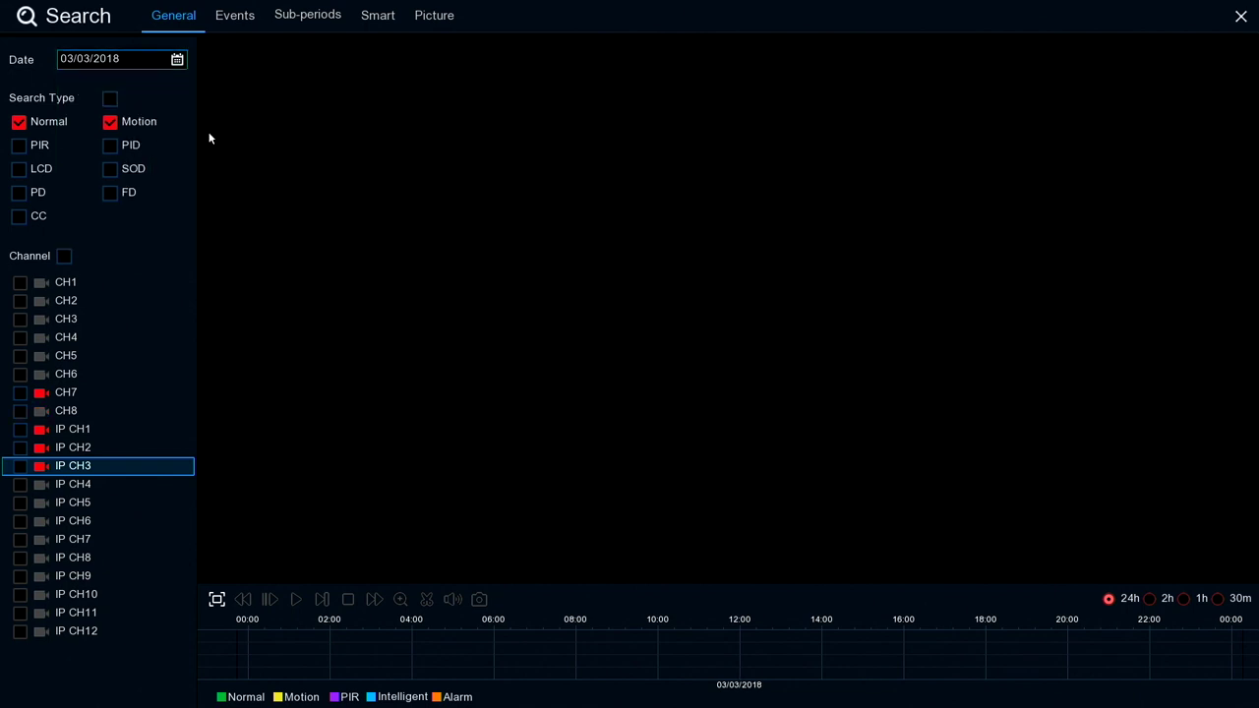
pyautogui.click(105, 52)
pyautogui.click(204, 122)
# - Include channels IP CH3, IP CH1, CH8 and CH7 in the search and start playing their recordings
pyautogui.click(17, 469)
pyautogui.click(19, 428)
pyautogui.click(20, 410)
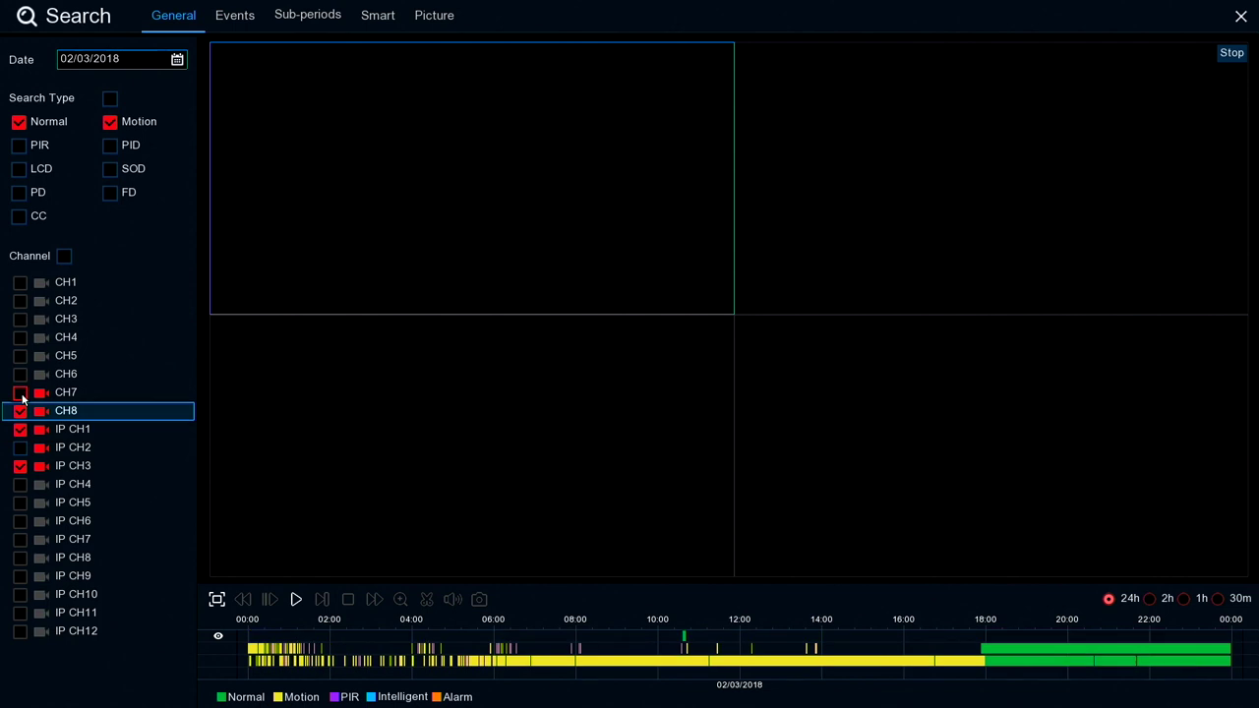
pyautogui.click(20, 393)
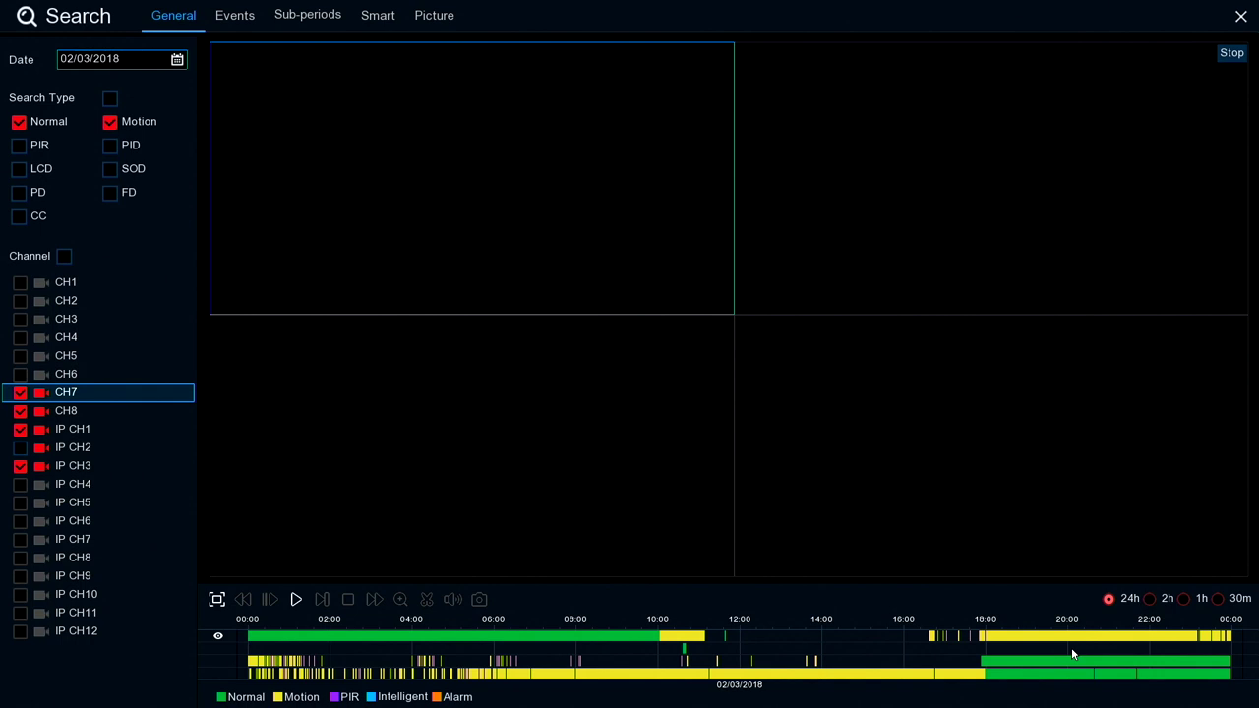
pyautogui.click(295, 599)
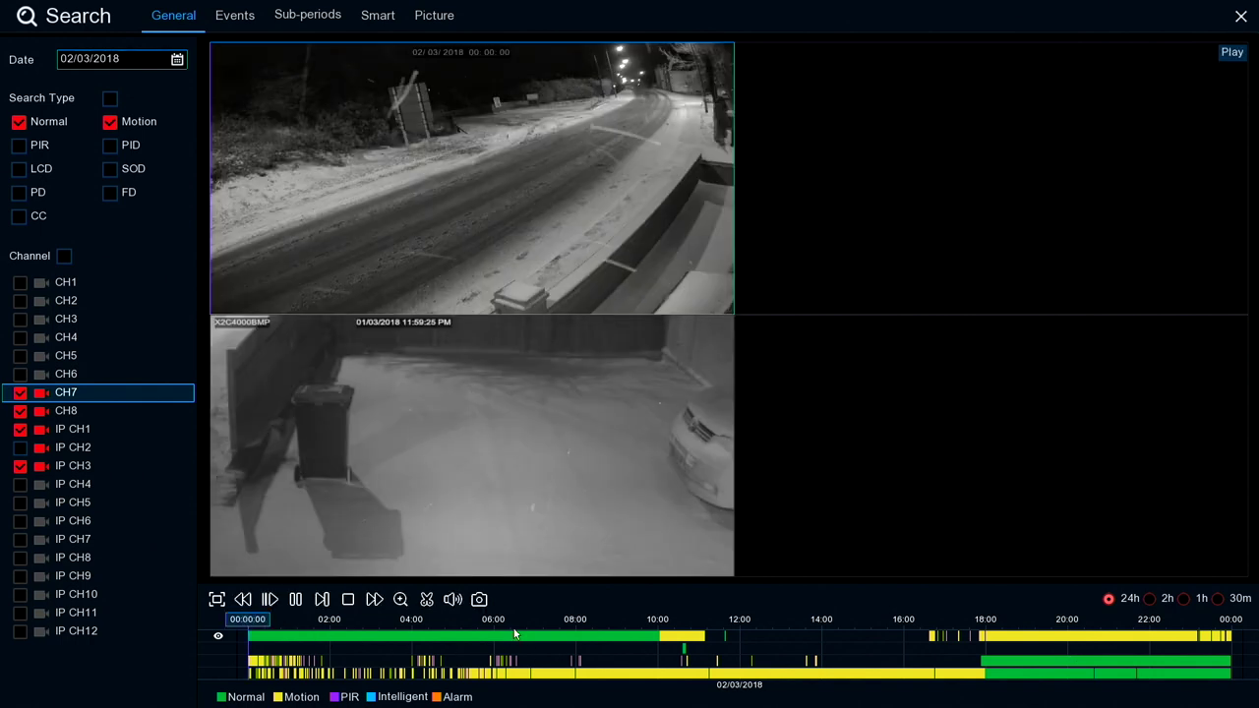
# - Jump the playback to several times of day on the timeline, ending at about 13:39
pyautogui.click(515, 638)
pyautogui.click(607, 639)
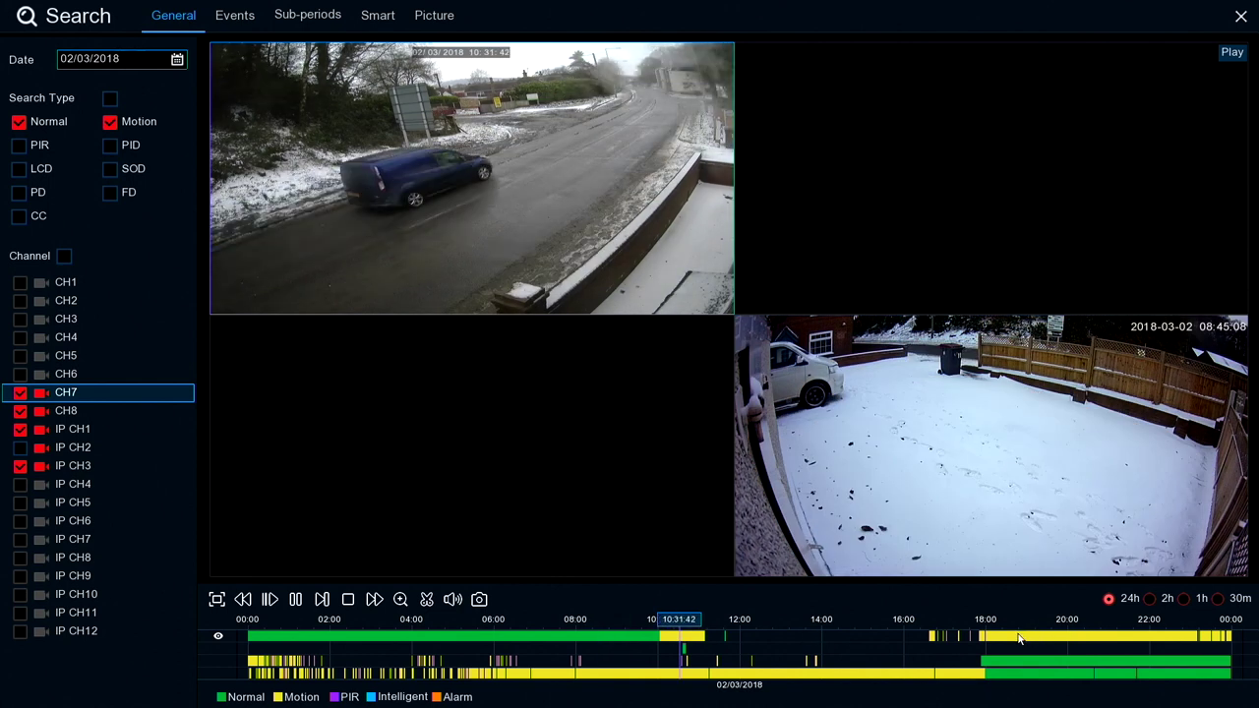
pyautogui.click(1122, 638)
pyautogui.click(807, 638)
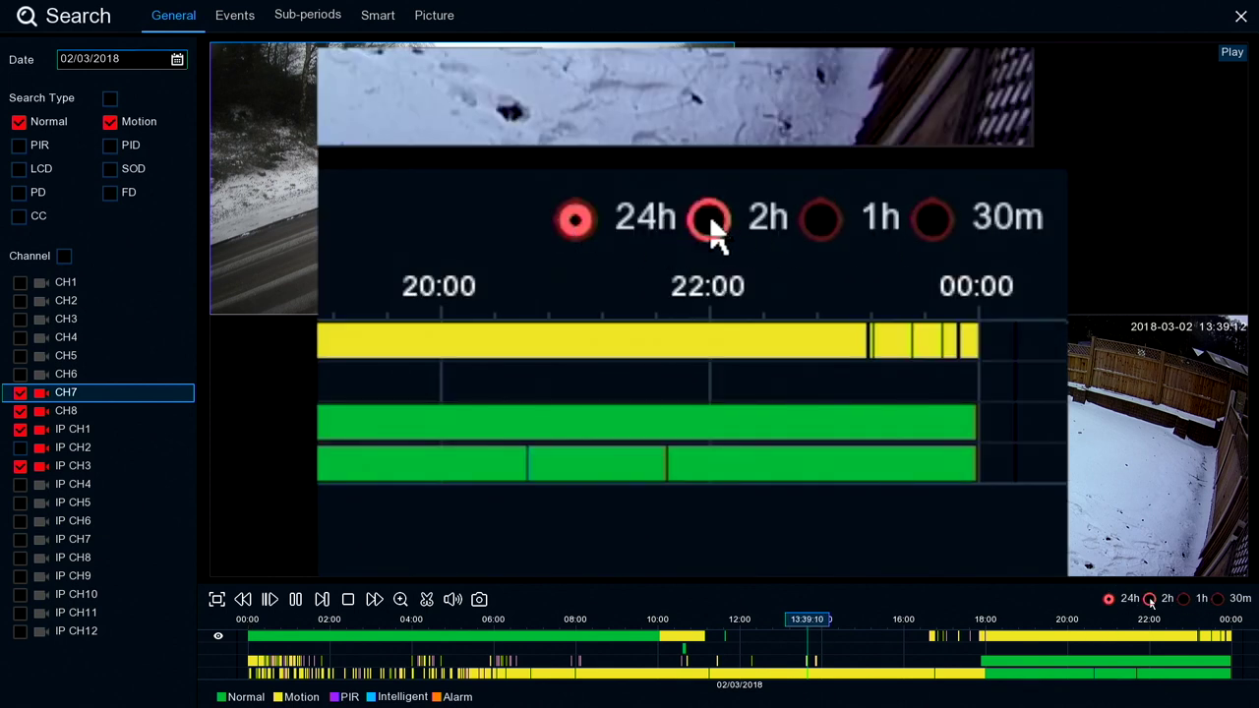
# - Cycle the timeline scale through 2h, 1h and 30m back to 24h, and view the playback briefly in full screen
pyautogui.click(1149, 599)
pyautogui.click(1184, 599)
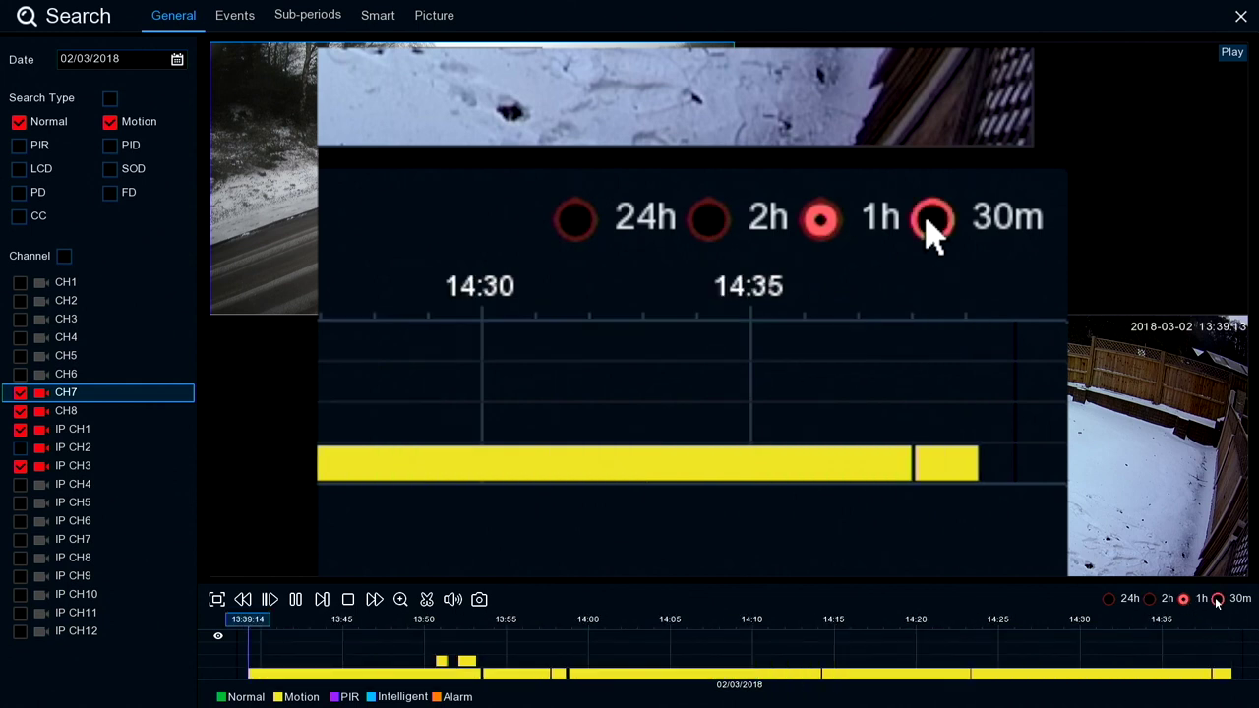
pyautogui.click(1217, 599)
pyautogui.click(1109, 599)
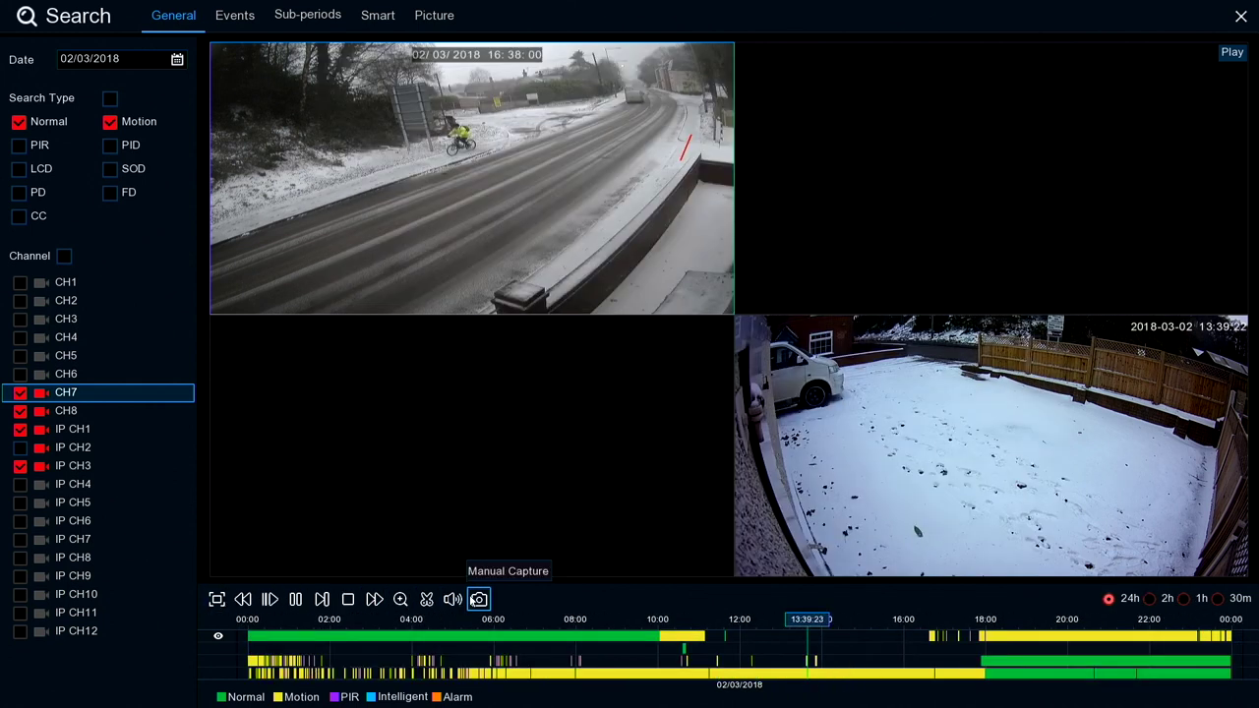
pyautogui.click(217, 601)
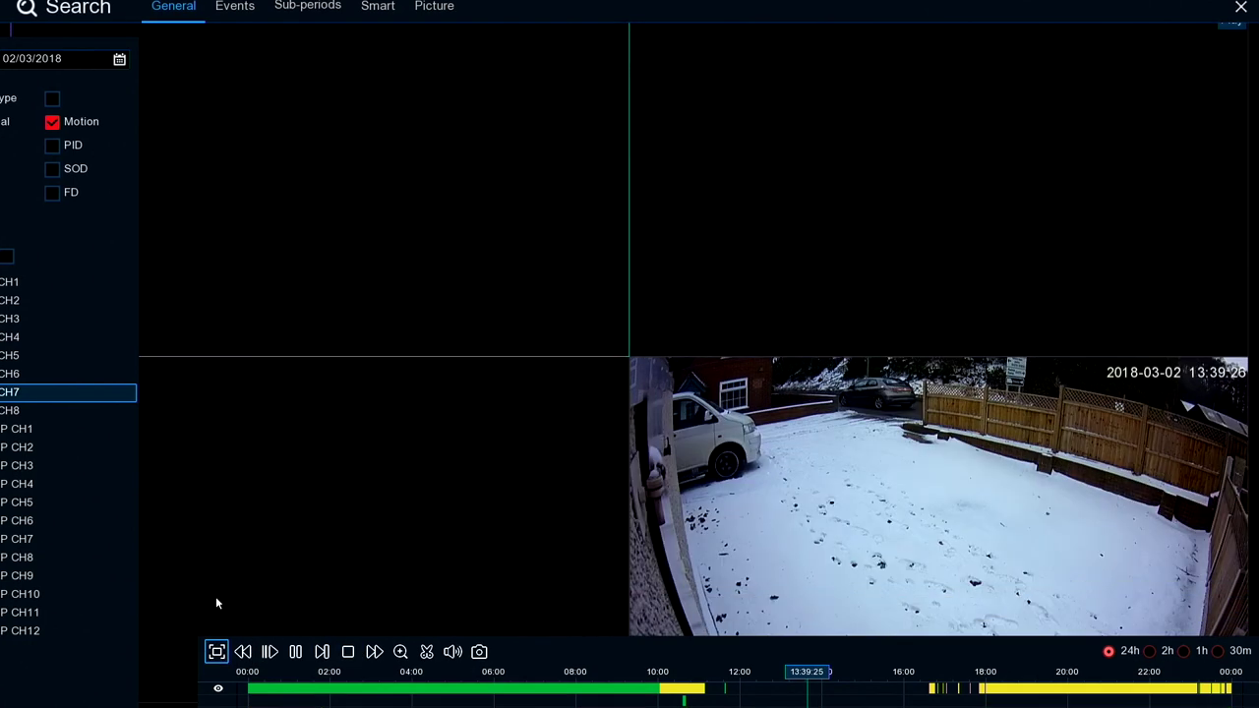
pyautogui.rightClick(246, 554)
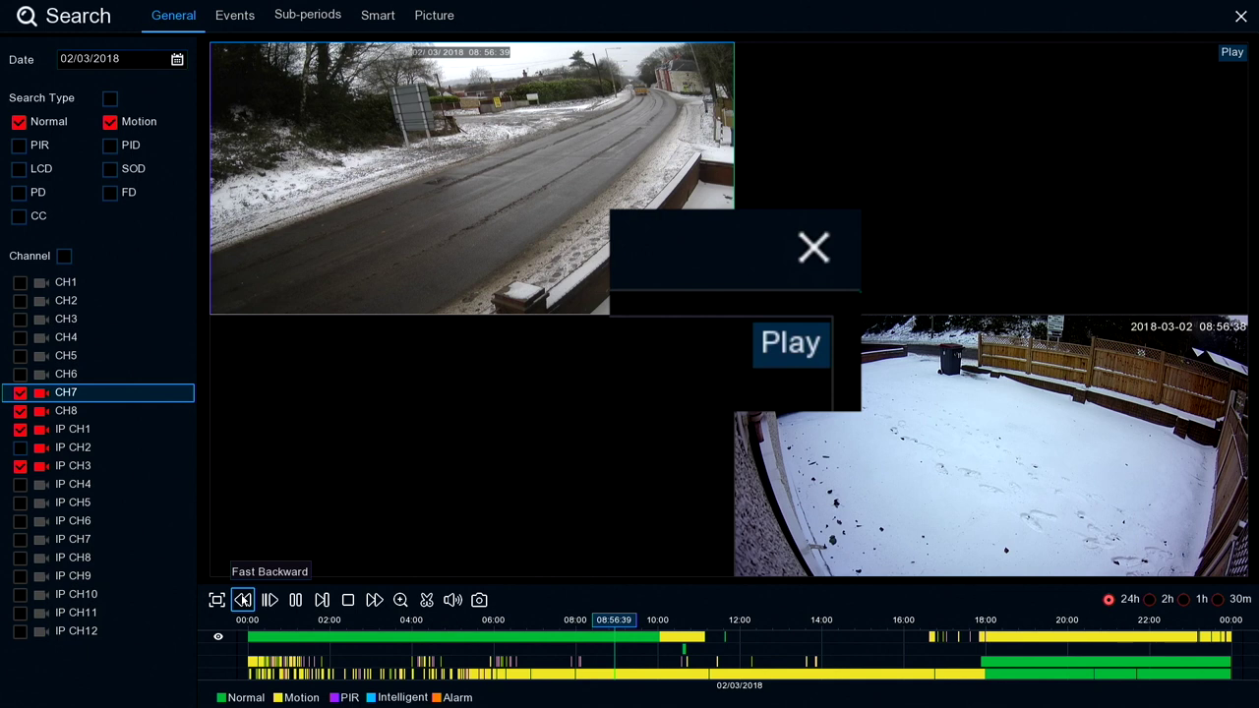
# - Play the recordings backward, raising the rewind speed to X 16
pyautogui.click(243, 601)
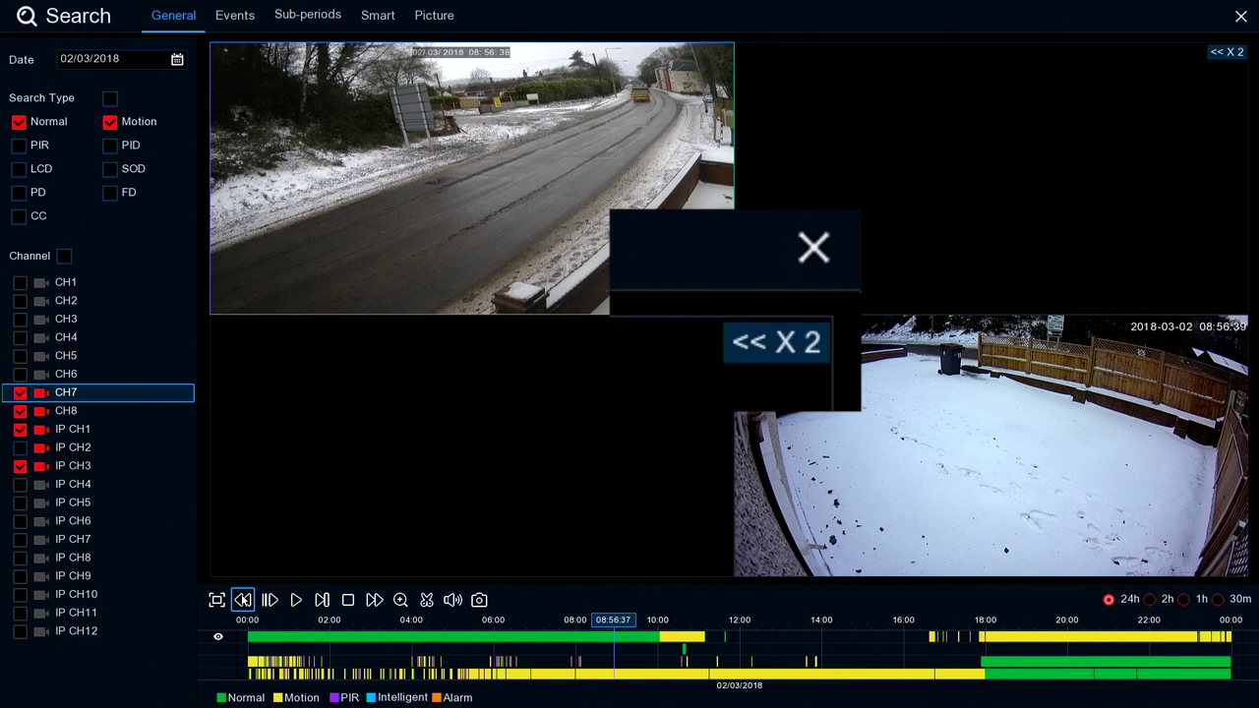
pyautogui.click(242, 601)
pyautogui.click(243, 601)
pyautogui.click(243, 601)
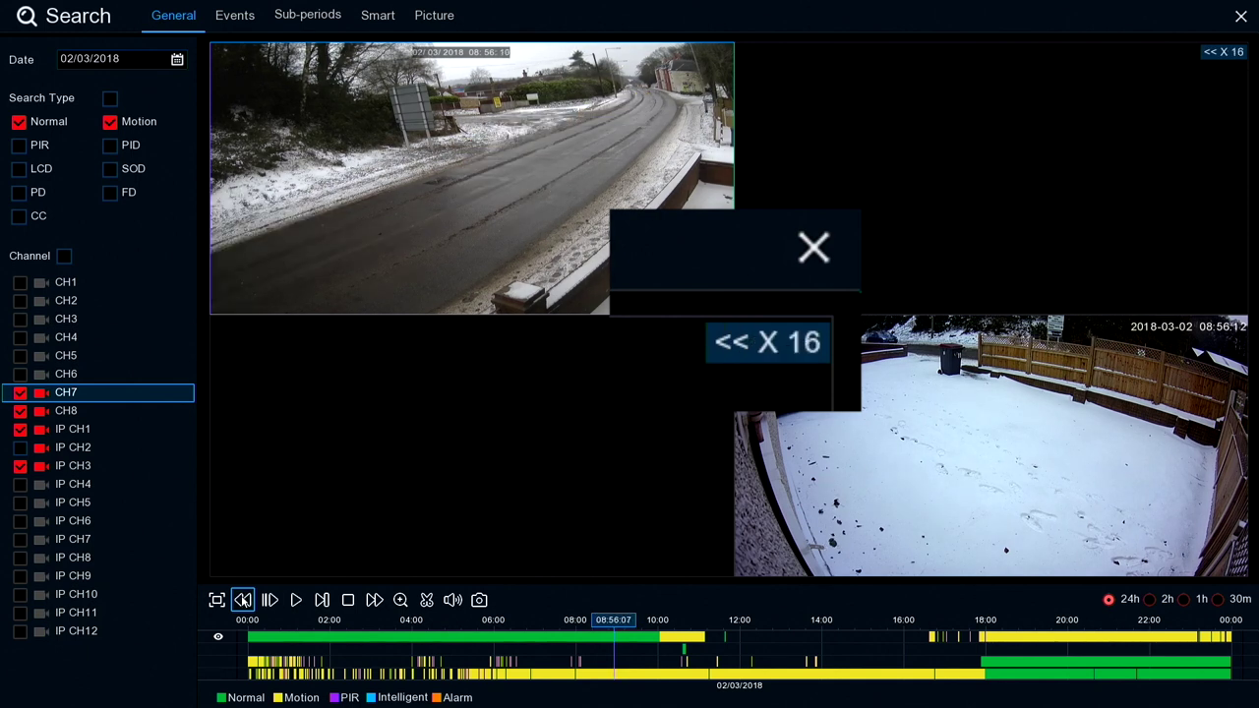
# - Play the recordings in slow motion, reducing the speed stepwise to 1/16
pyautogui.click(269, 600)
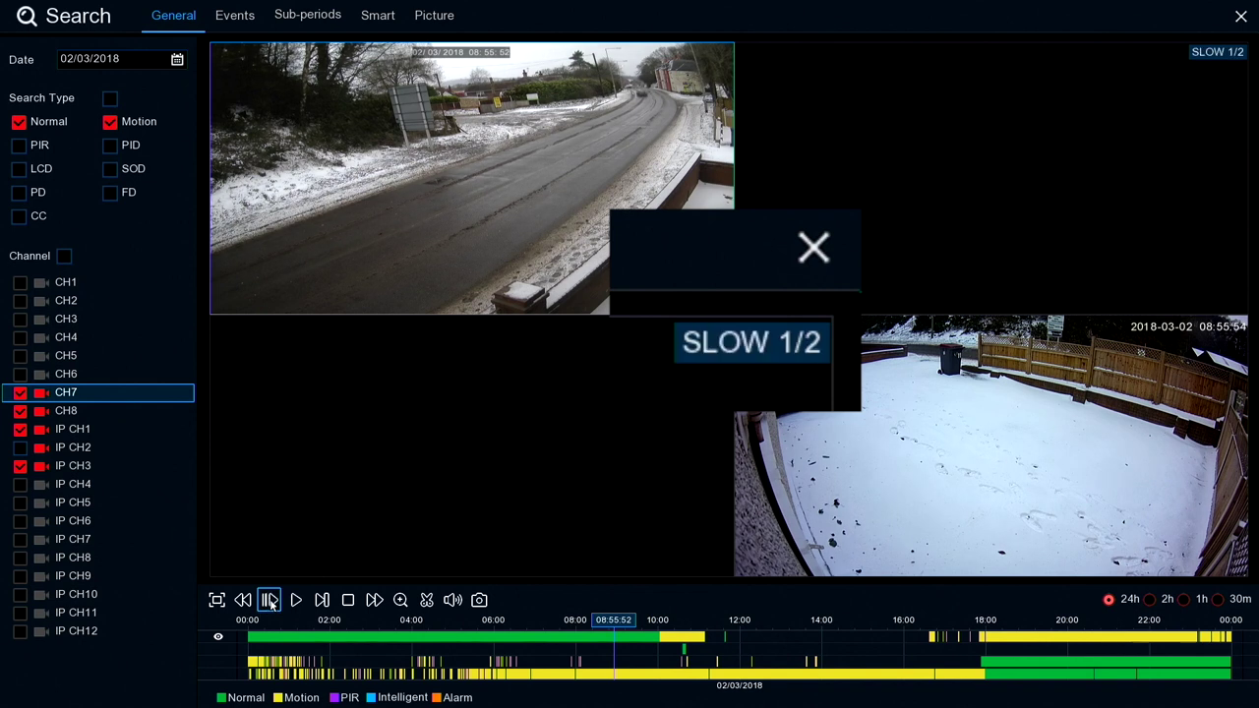
pyautogui.click(269, 600)
pyautogui.click(269, 600)
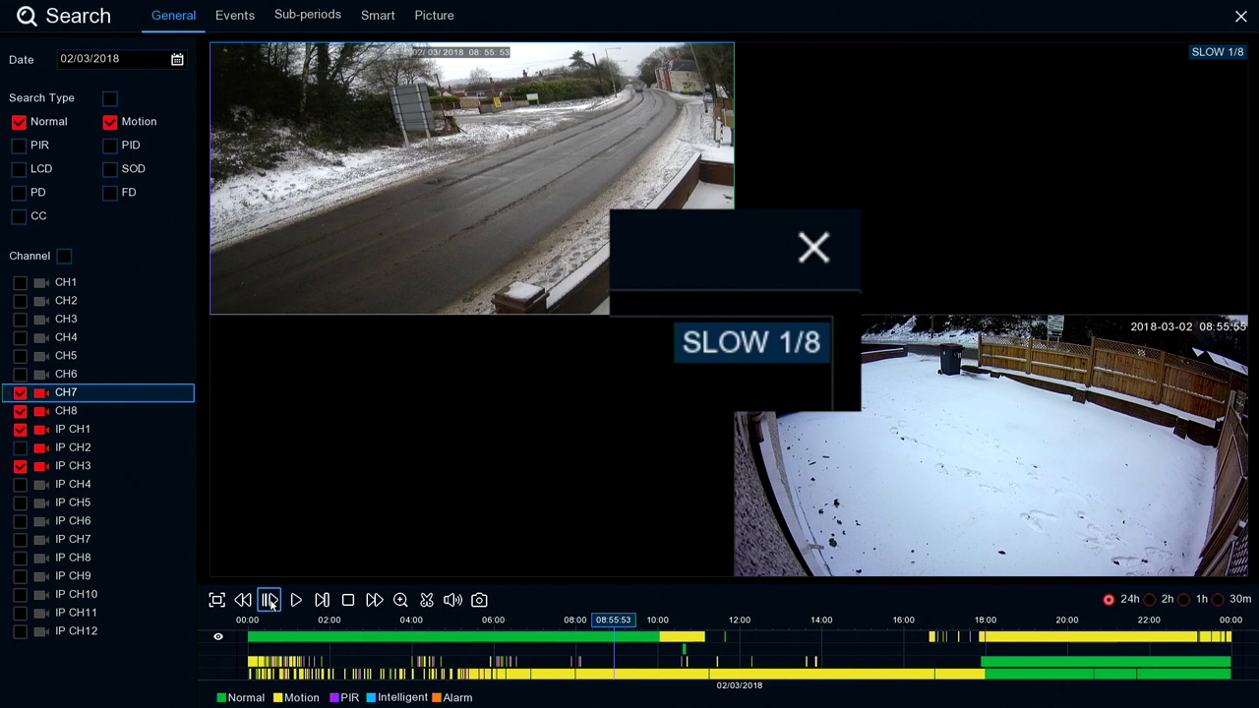
pyautogui.click(269, 600)
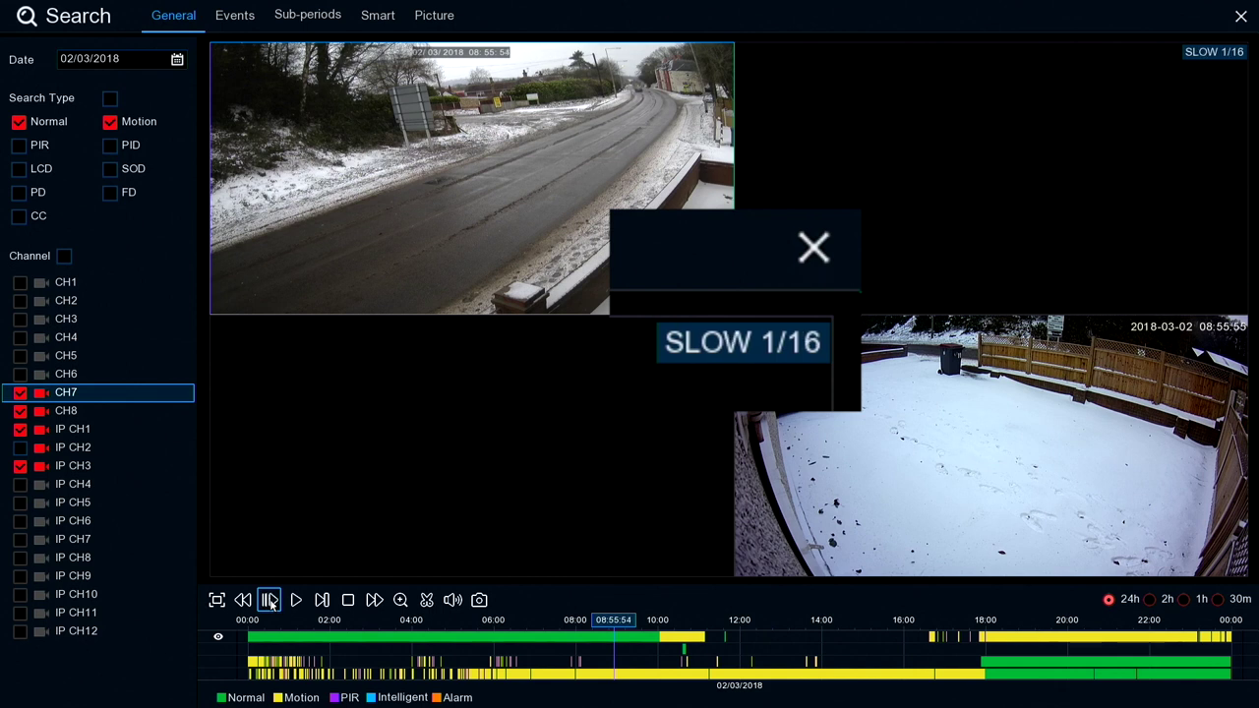
pyautogui.click(270, 600)
# - Return the playback to normal speed and briefly pause and resume it
pyautogui.click(295, 600)
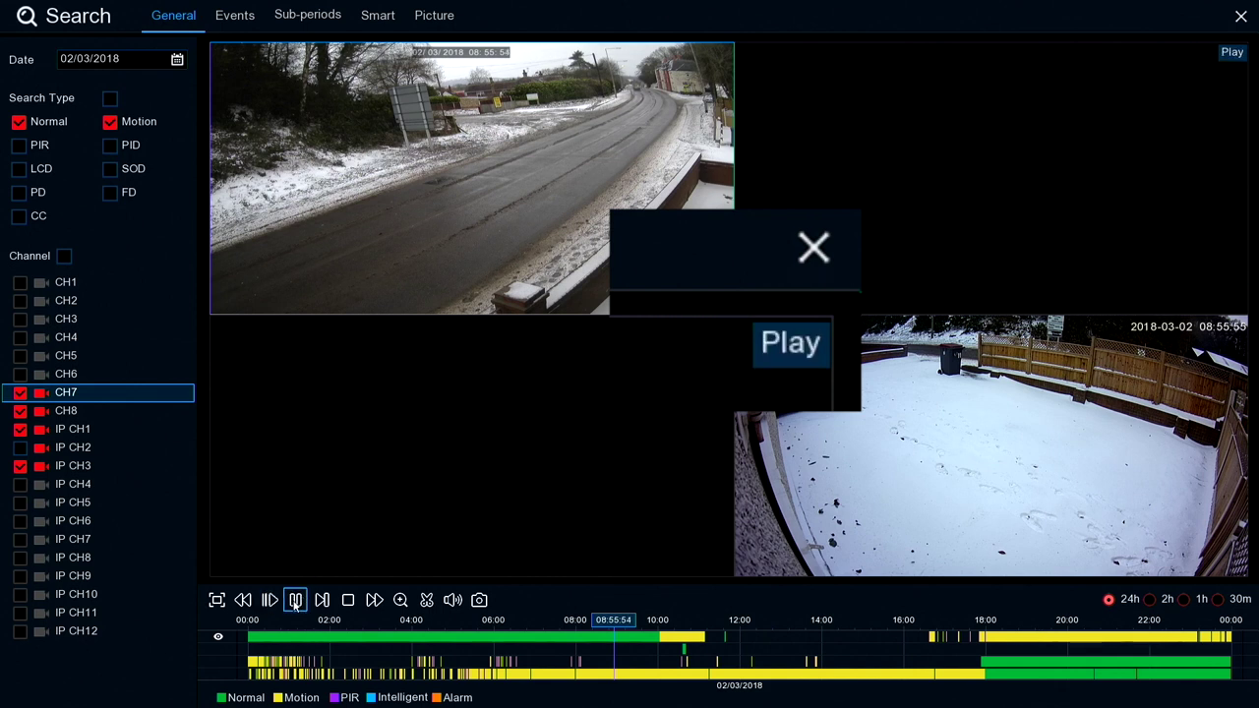
pyautogui.click(295, 600)
pyautogui.click(295, 600)
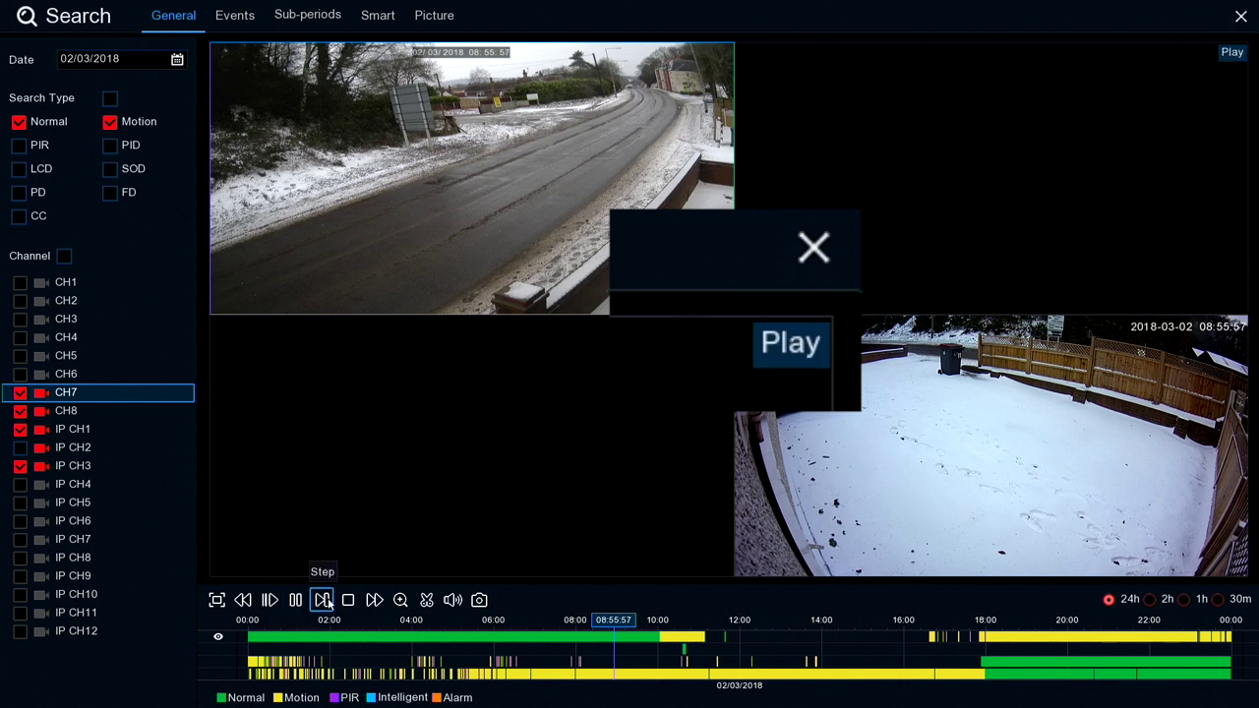
# - Advance the paused recordings frame by frame for several frames
pyautogui.click(323, 600)
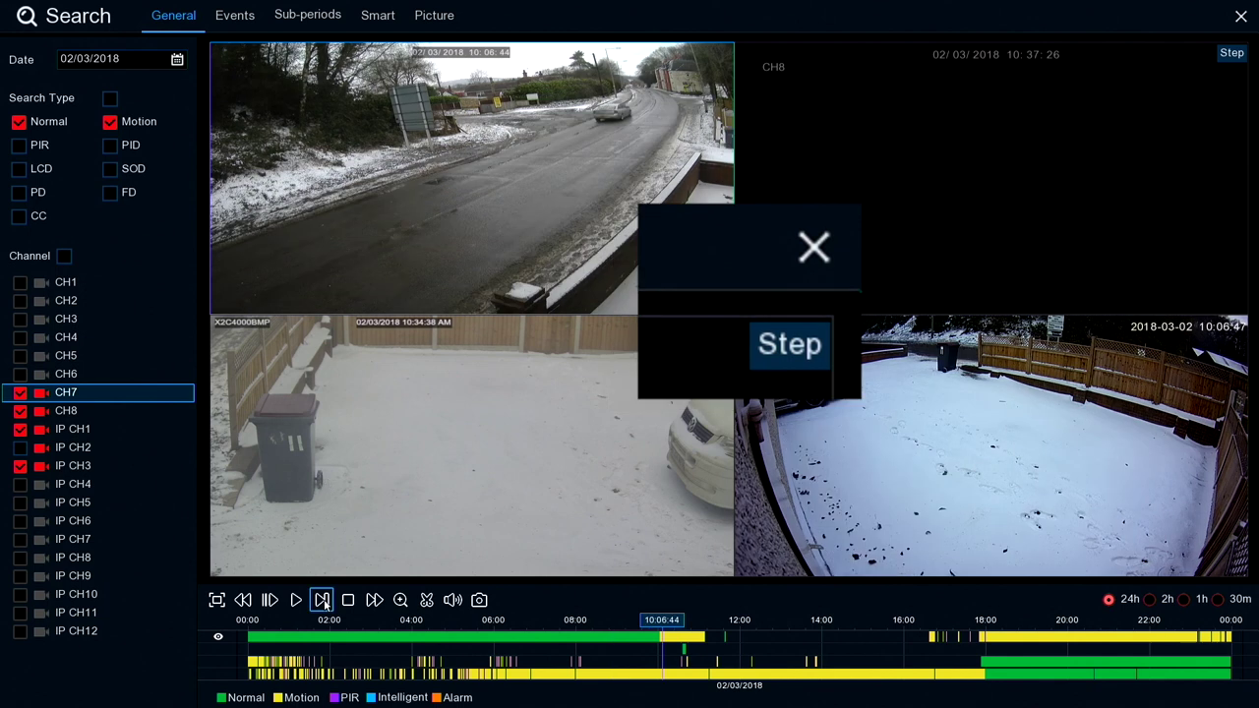
pyautogui.click(323, 600)
pyautogui.click(322, 600)
pyautogui.click(322, 600)
pyautogui.click(322, 600)
pyautogui.click(322, 600)
pyautogui.click(322, 600)
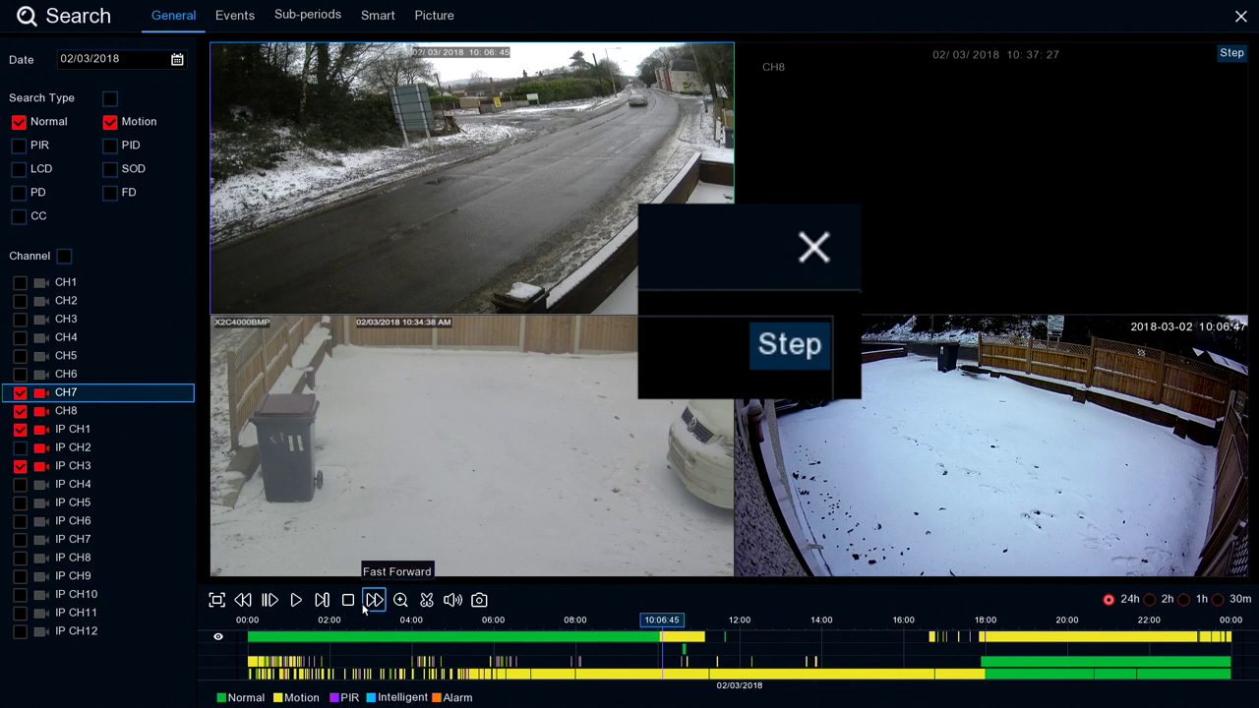
# - Fast-forward the recordings, raising the speed to X 16
pyautogui.click(374, 600)
pyautogui.click(374, 599)
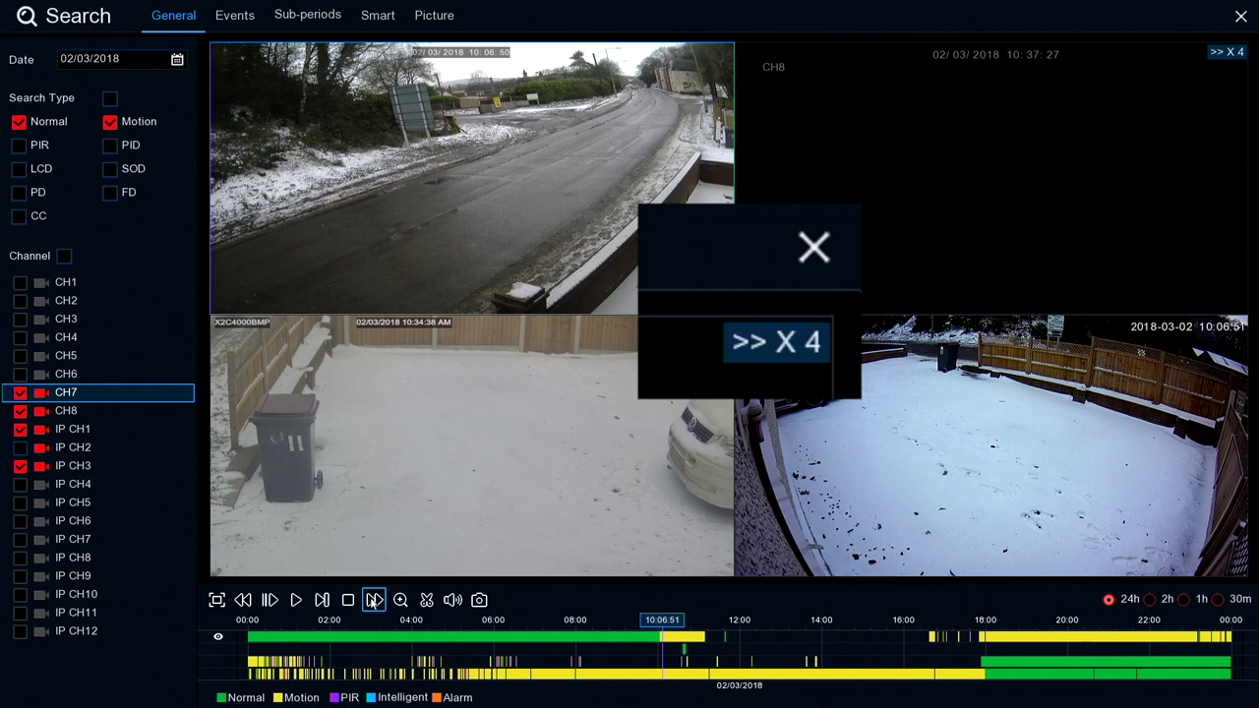
pyautogui.click(373, 600)
pyautogui.click(373, 600)
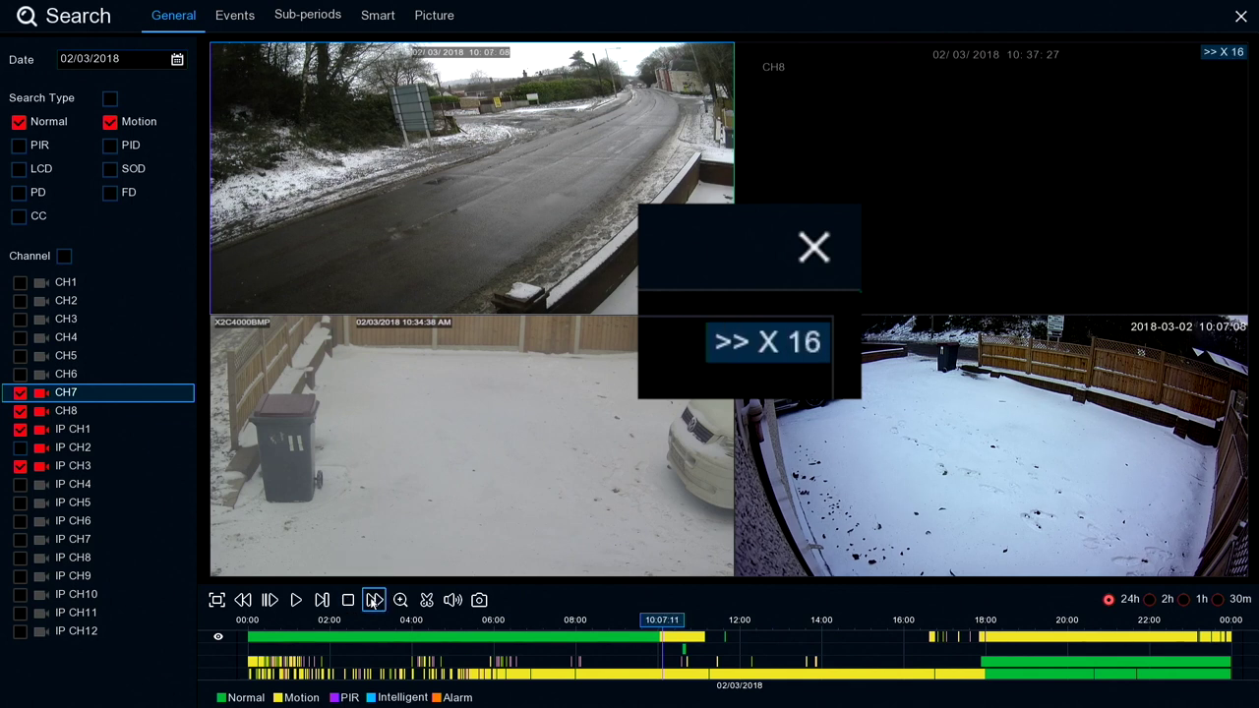
pyautogui.click(374, 600)
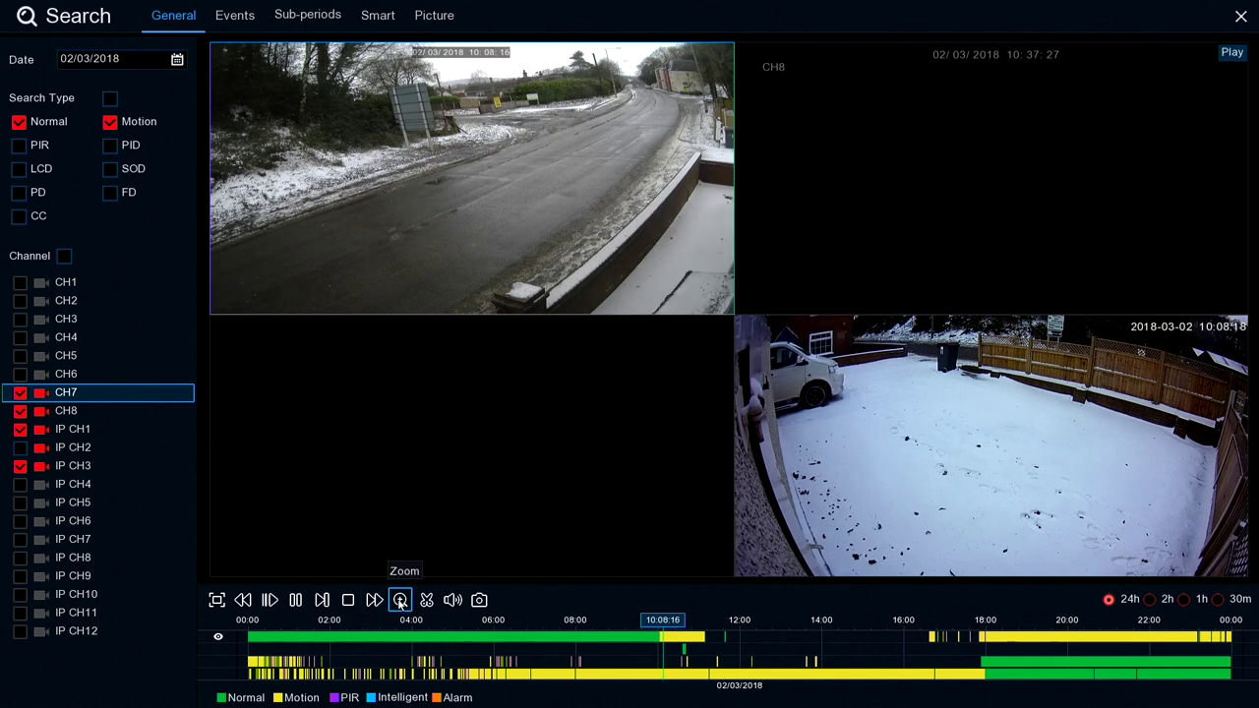
# - Enlarge the CH7 playback and digitally zoom in on the far end of the road
pyautogui.click(399, 601)
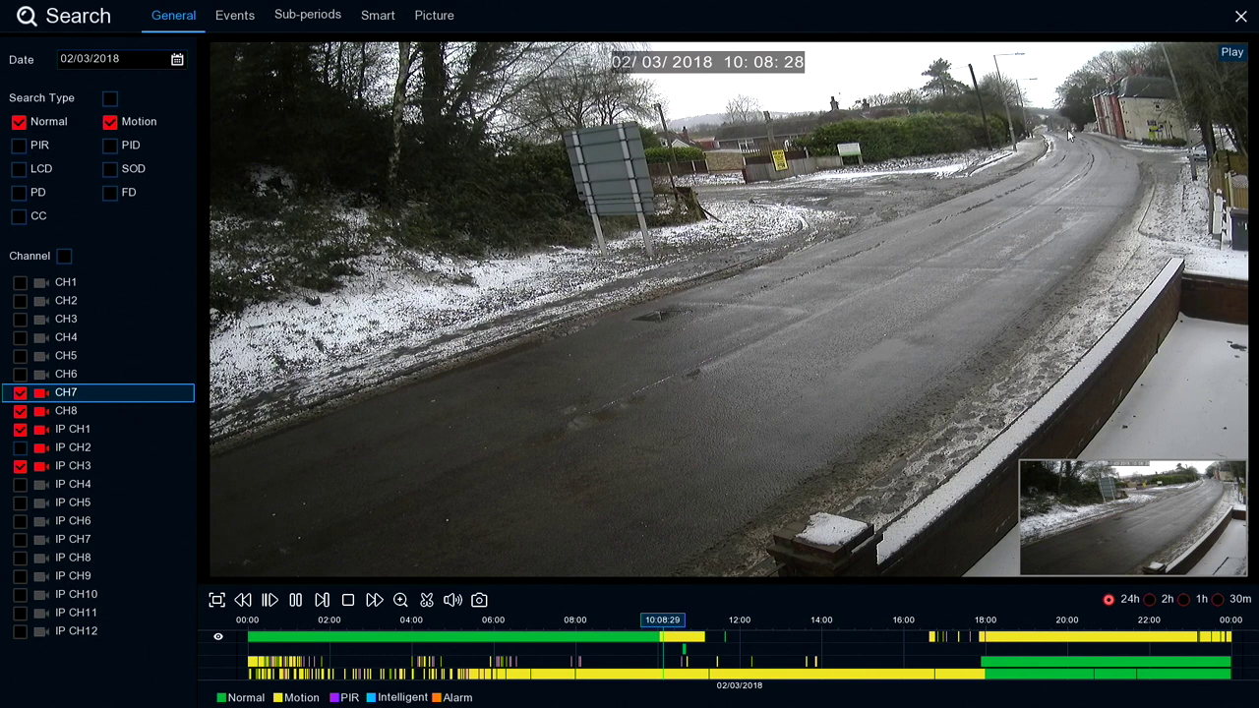
pyautogui.scroll(5, 1065, 131)
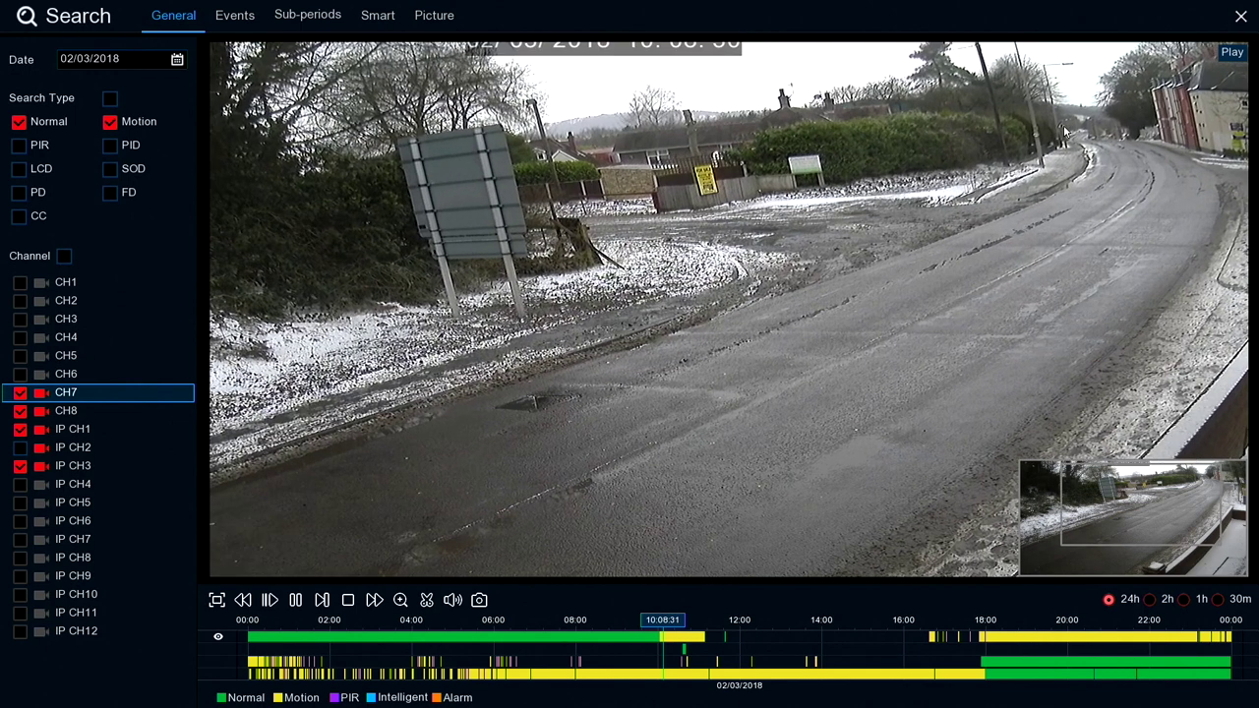
pyautogui.scroll(2, 1064, 128)
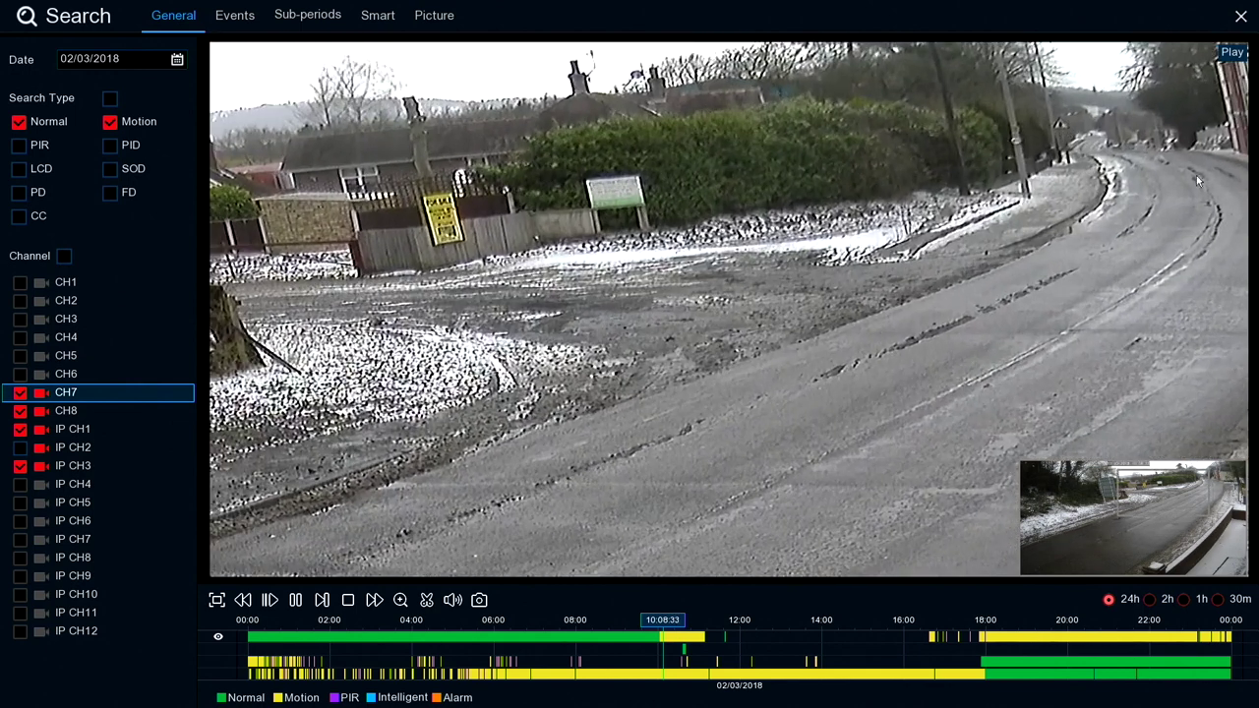
pyautogui.scroll(2, 1217, 172)
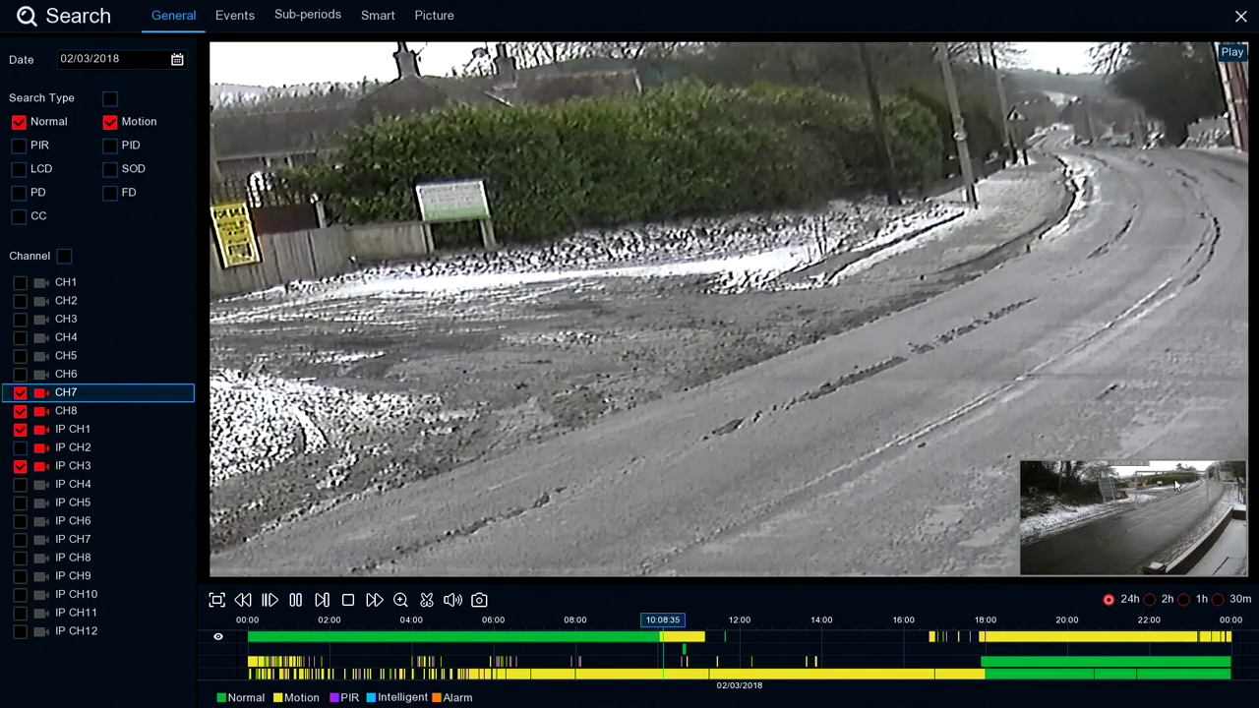
# - Shift the magnified area around the road in the CH7 playback, zoom fully out and return to the split-screen view
pyautogui.moveTo(1158, 489); pyautogui.dragTo(1059, 482)
pyautogui.scroll(-3, 1056, 473)
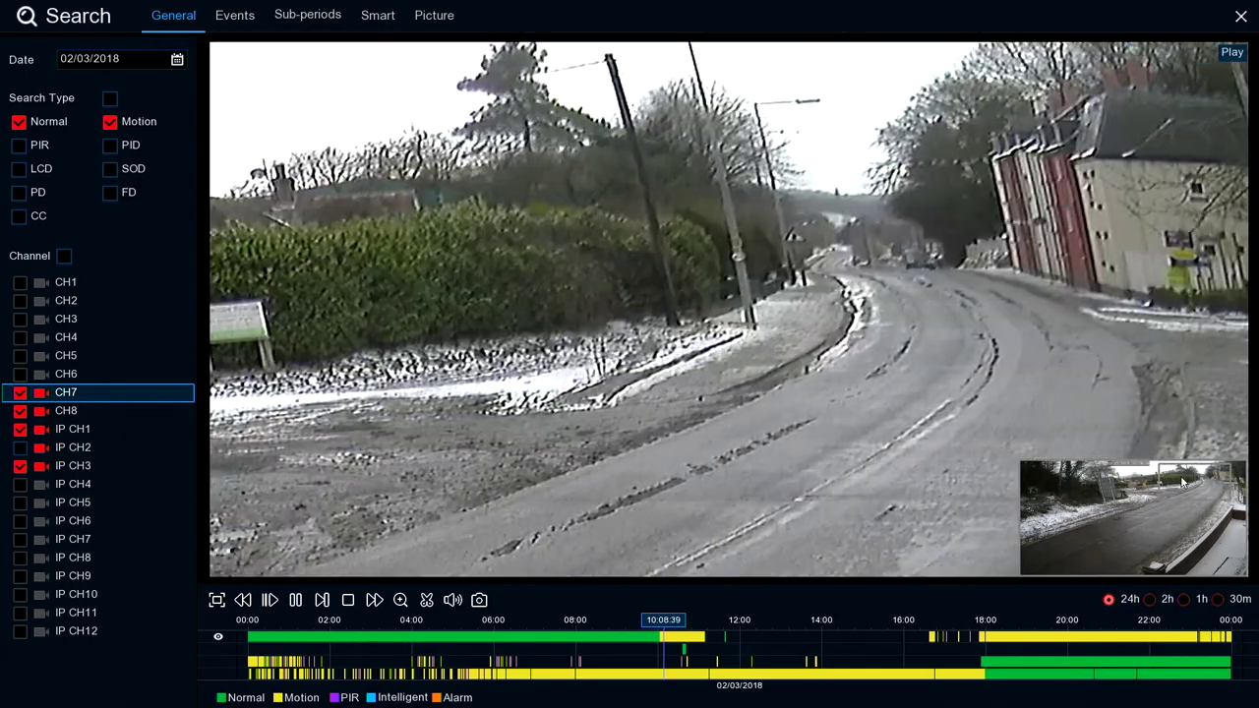
pyautogui.moveTo(1183, 481); pyautogui.dragTo(1193, 488)
pyautogui.scroll(2, 1183, 488)
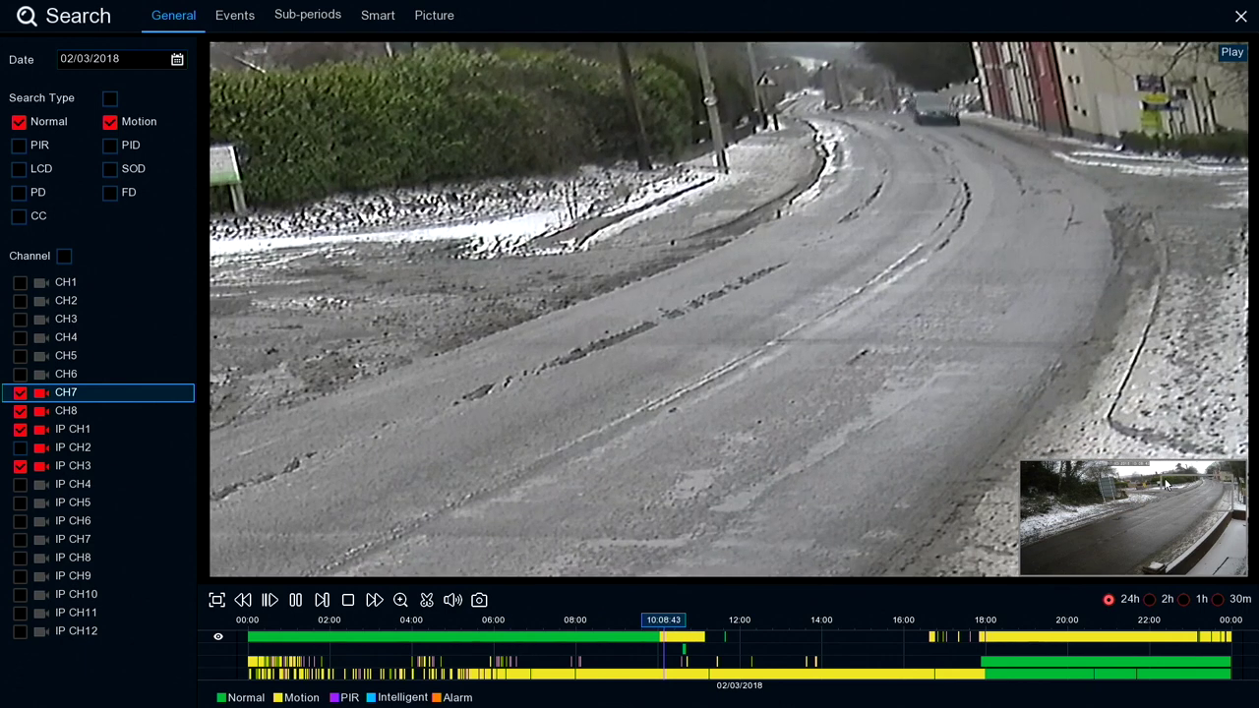
pyautogui.scroll(-4, 885, 341)
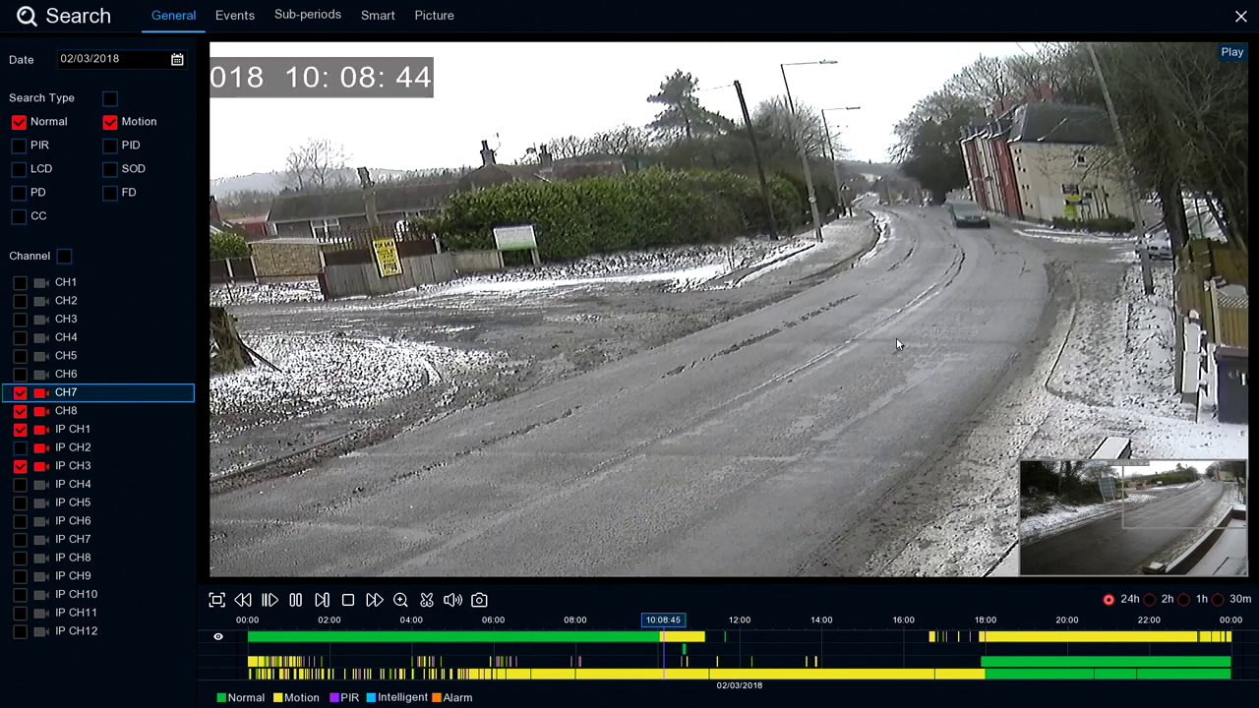
pyautogui.scroll(-2, 896, 344)
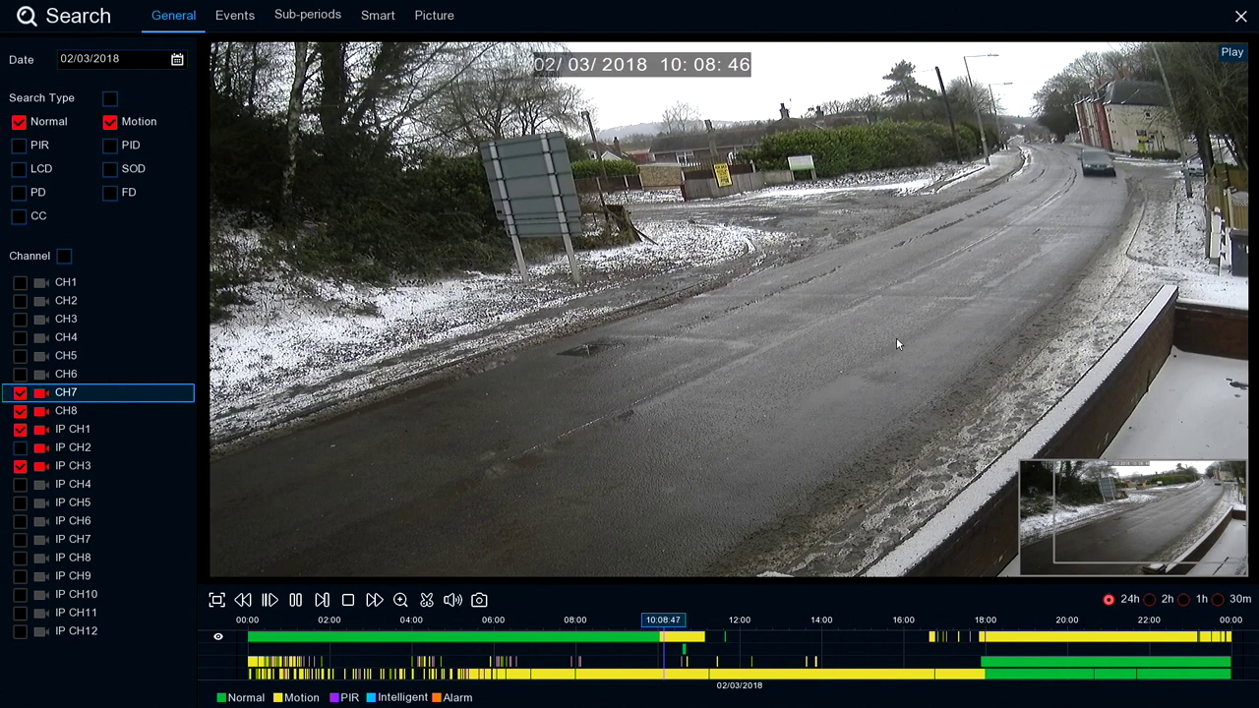
pyautogui.doubleClick(894, 338)
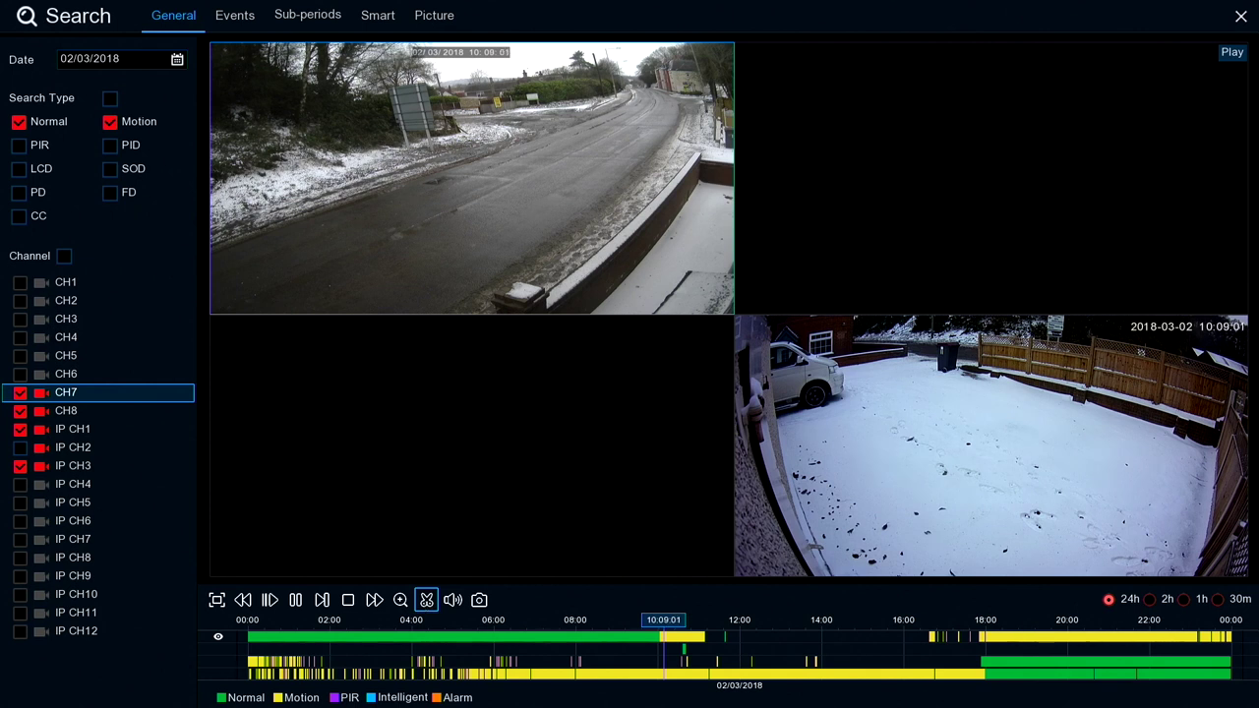
# - Move playback to about 09:45 on the 1h timeline and mark a CH7 clip from 09:45:50 to 09:57:26
pyautogui.click(645, 640)
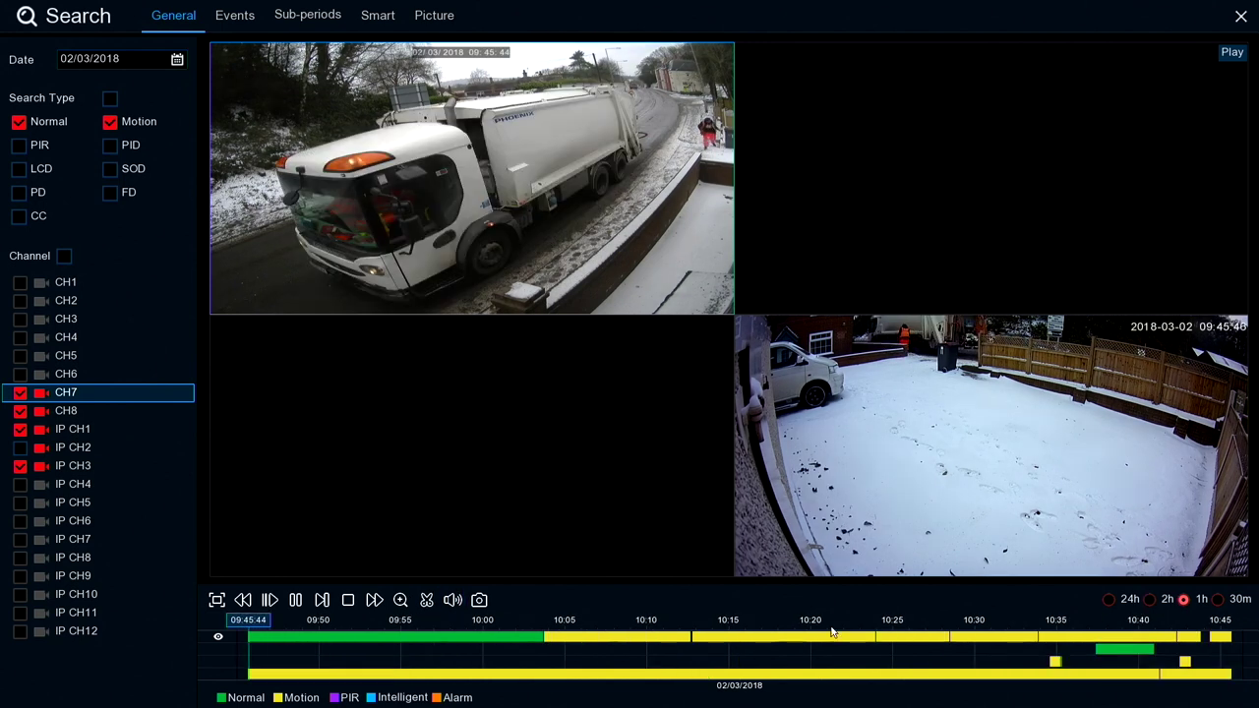
pyautogui.click(428, 600)
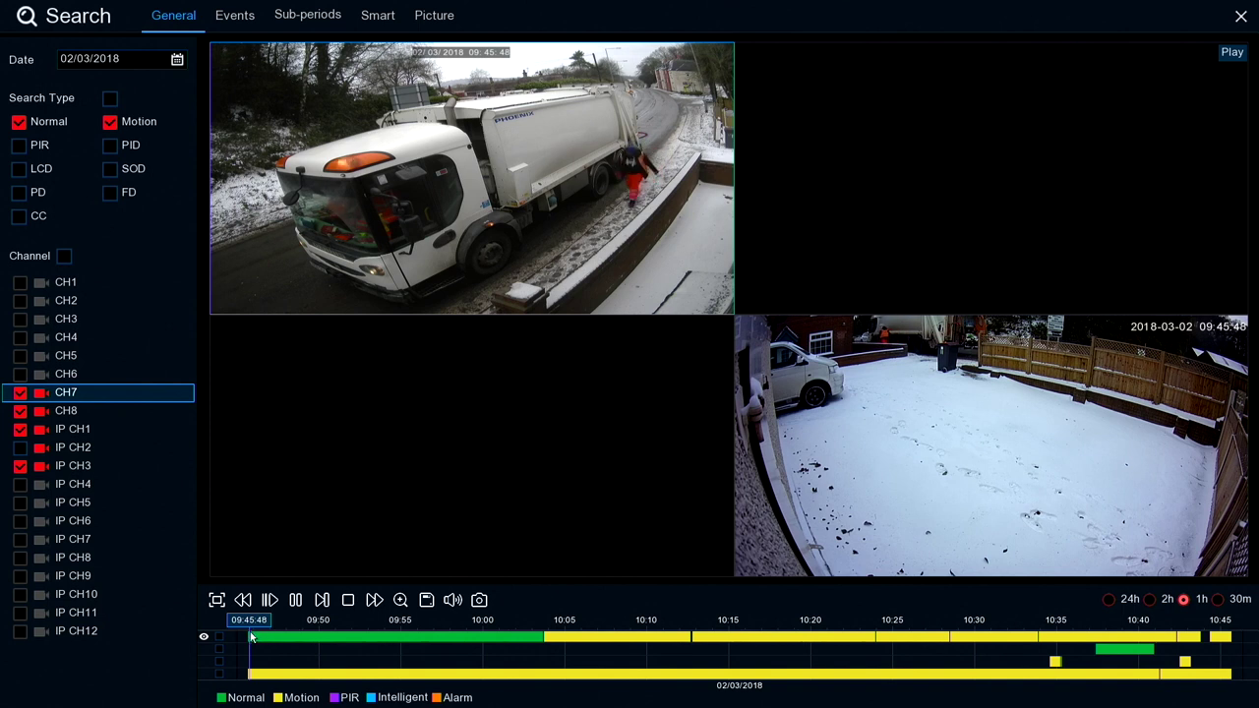
pyautogui.moveTo(252, 640); pyautogui.dragTo(441, 641)
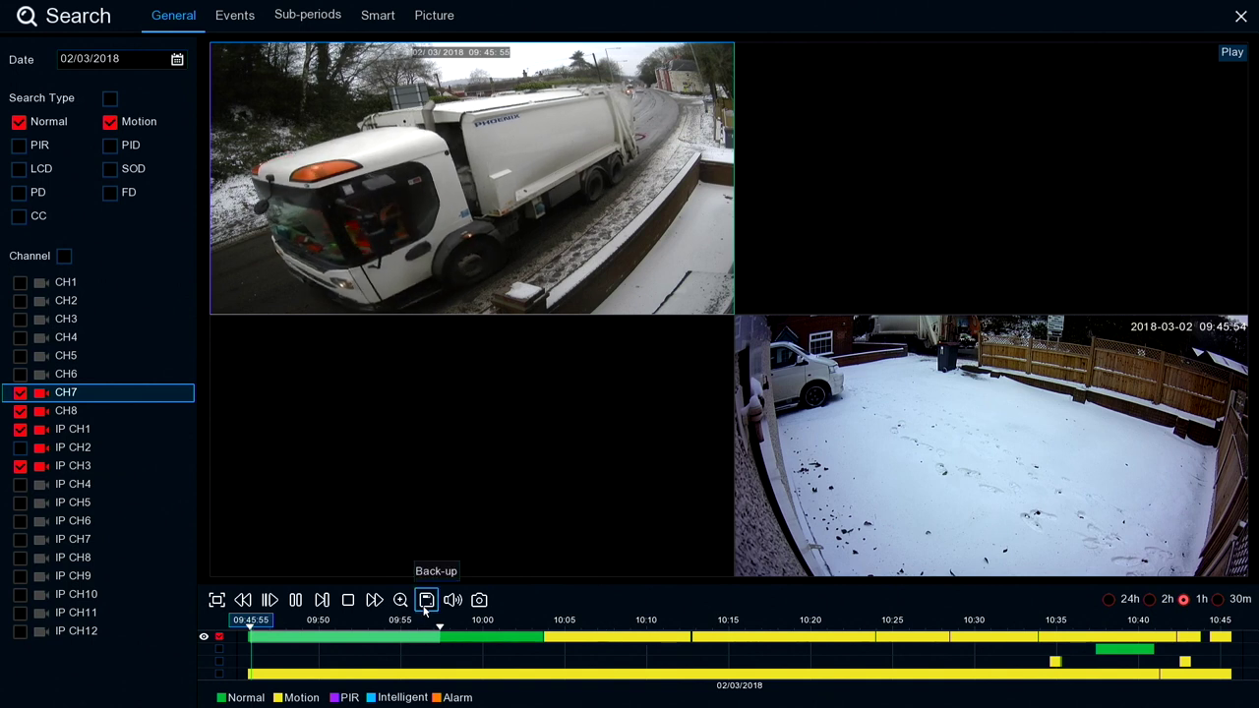
# - Back up the marked CH7 clip in mp4 format to the USB1-1 drive and close the backup window
pyautogui.click(426, 600)
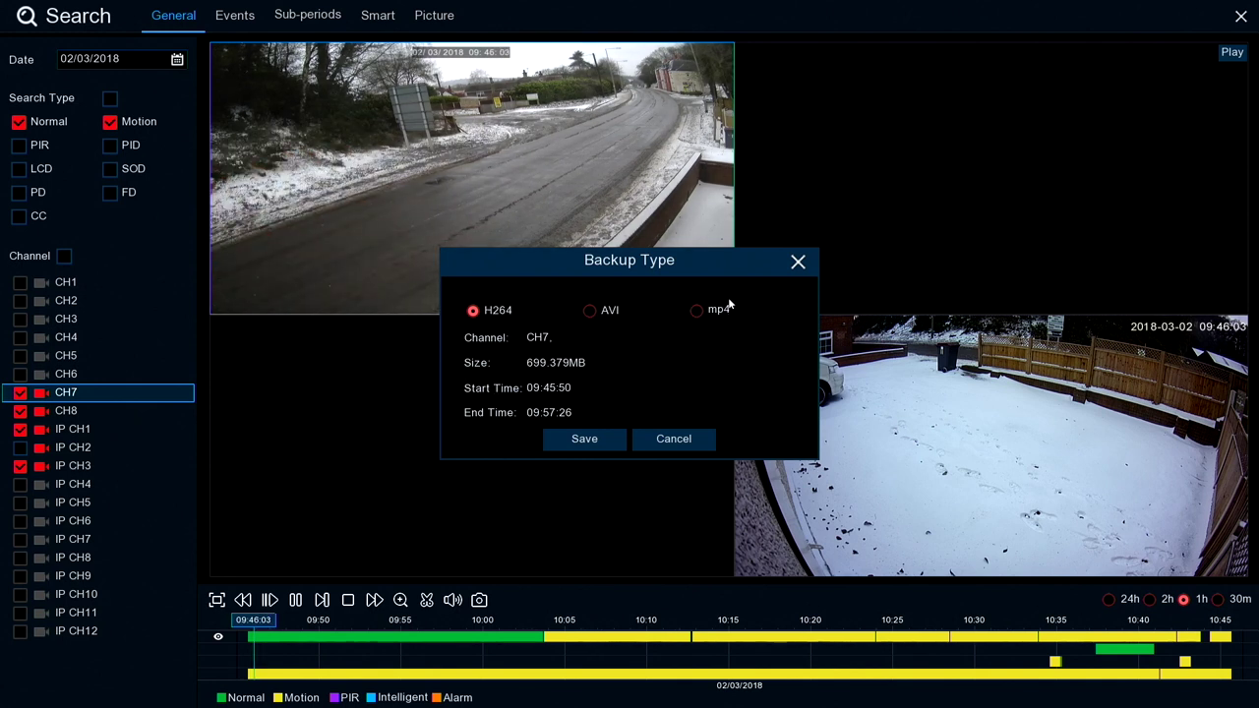
pyautogui.click(695, 310)
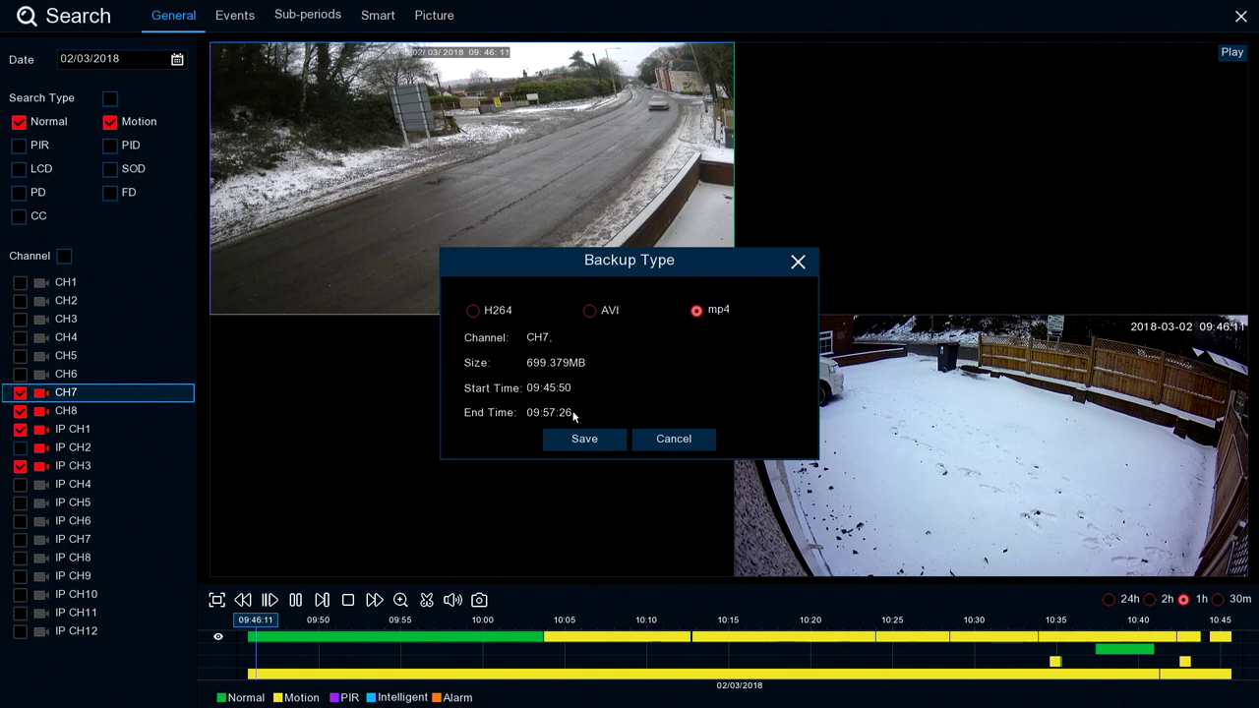
pyautogui.click(582, 439)
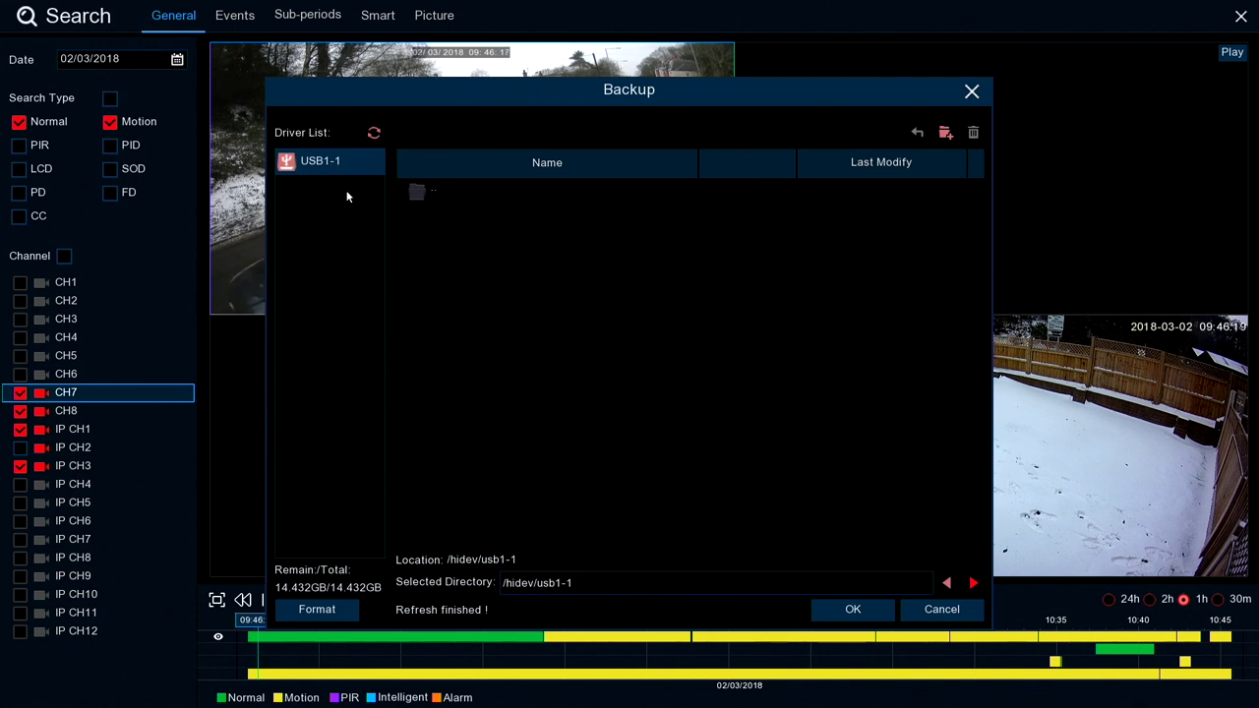
pyautogui.click(856, 609)
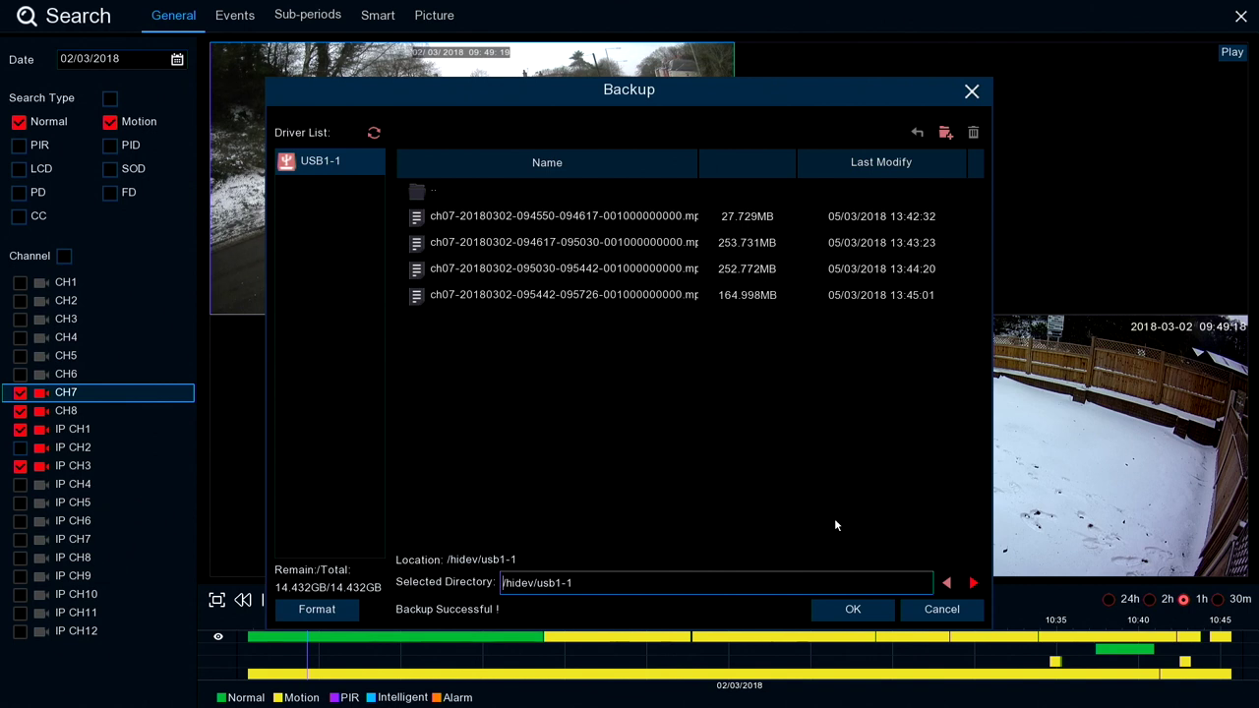
pyautogui.click(927, 610)
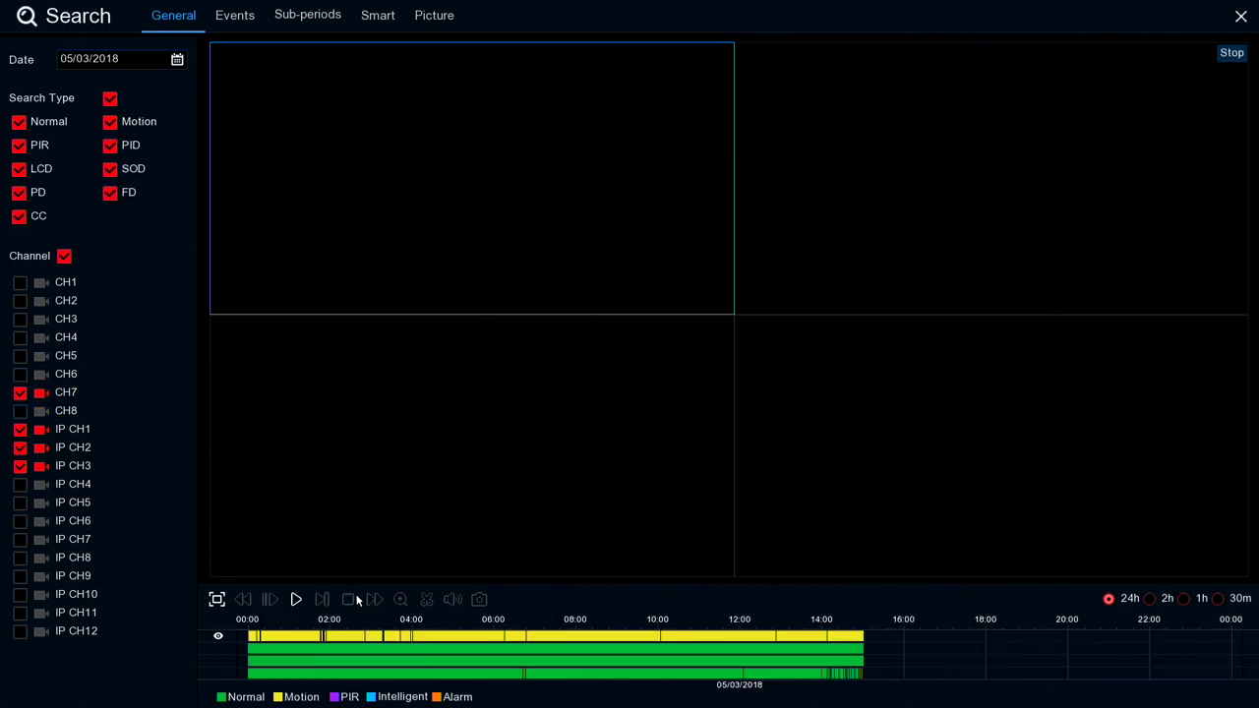
# - Search the events of 03/03/2018 for Normal and Motion recordings on CH7 only
pyautogui.click(235, 17)
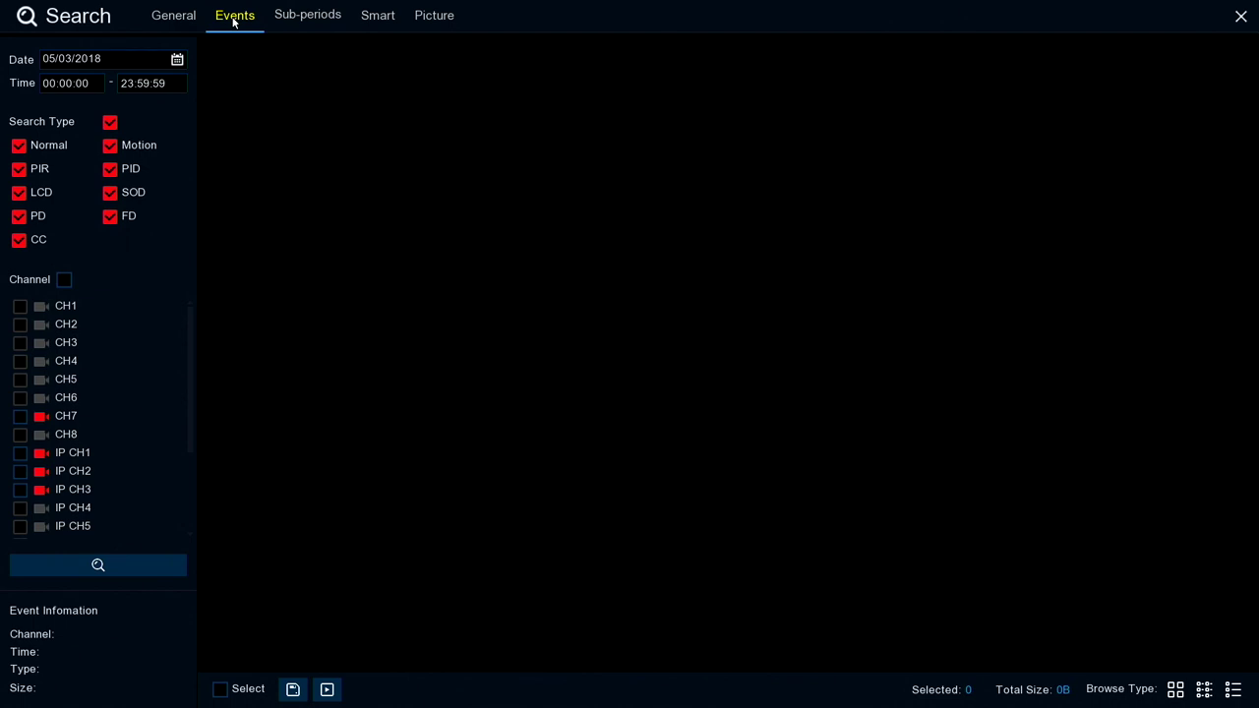
pyautogui.scroll(-2, 151, 63)
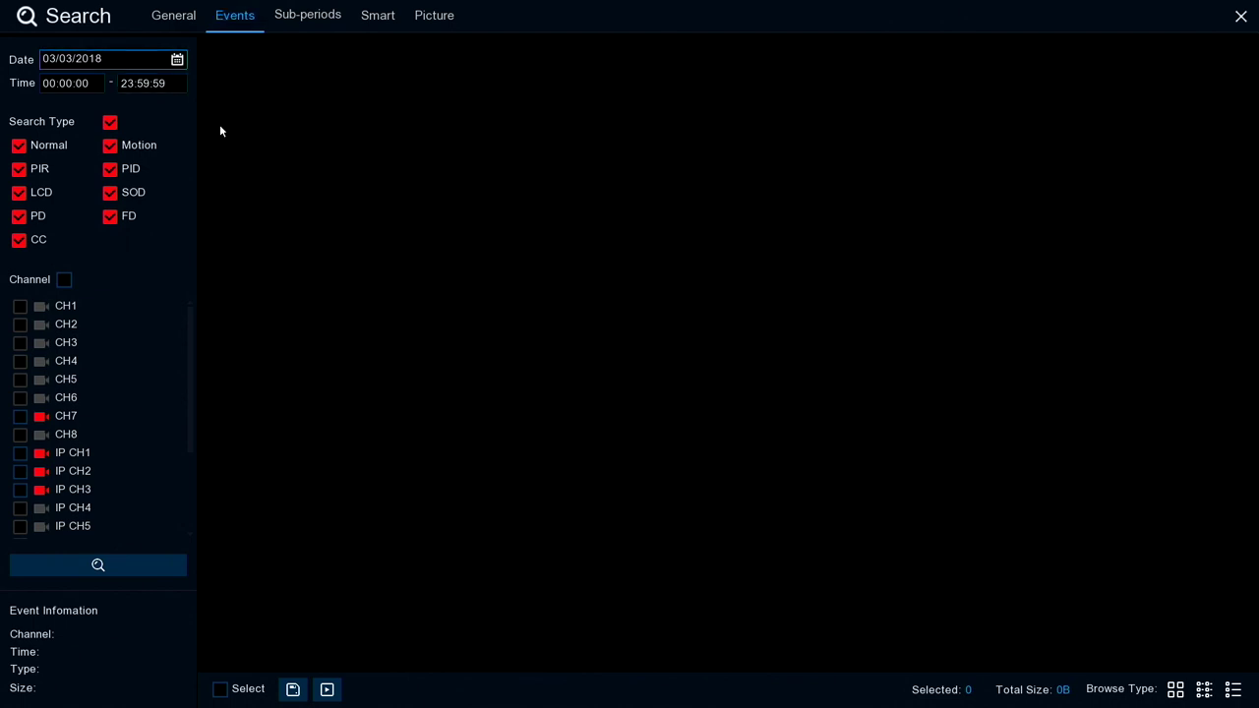
pyautogui.click(109, 121)
pyautogui.click(19, 145)
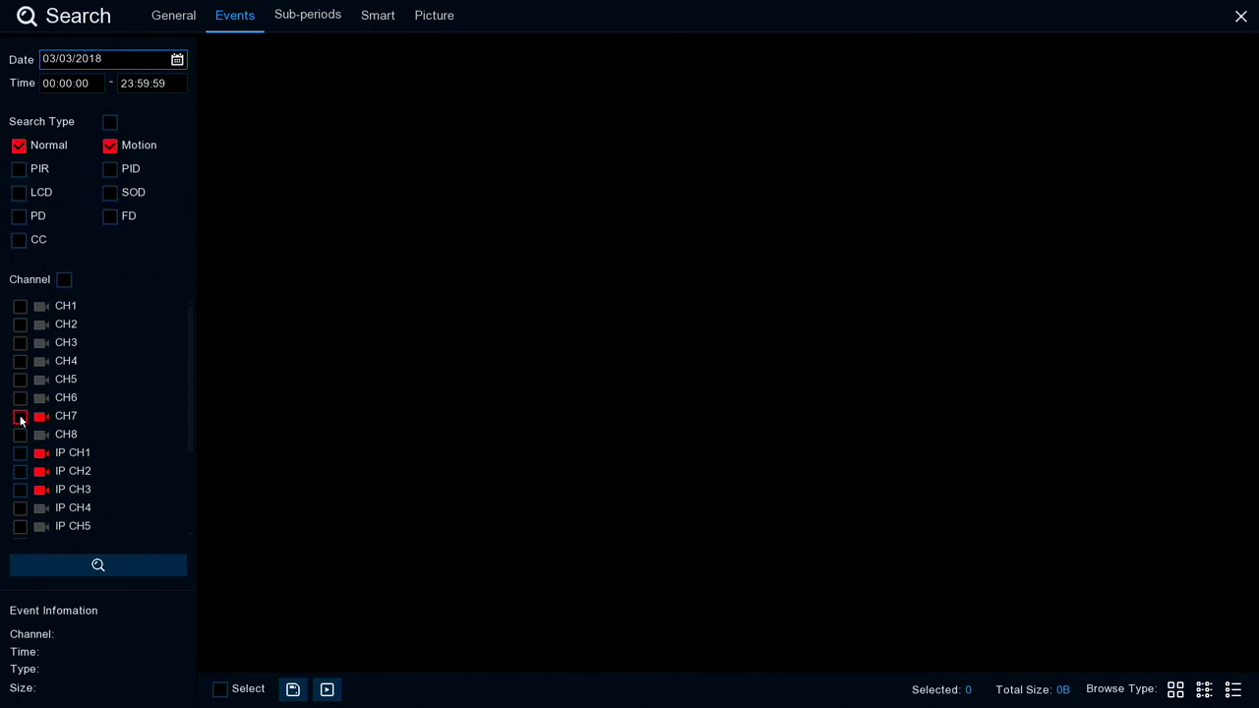
pyautogui.click(19, 417)
pyautogui.click(106, 568)
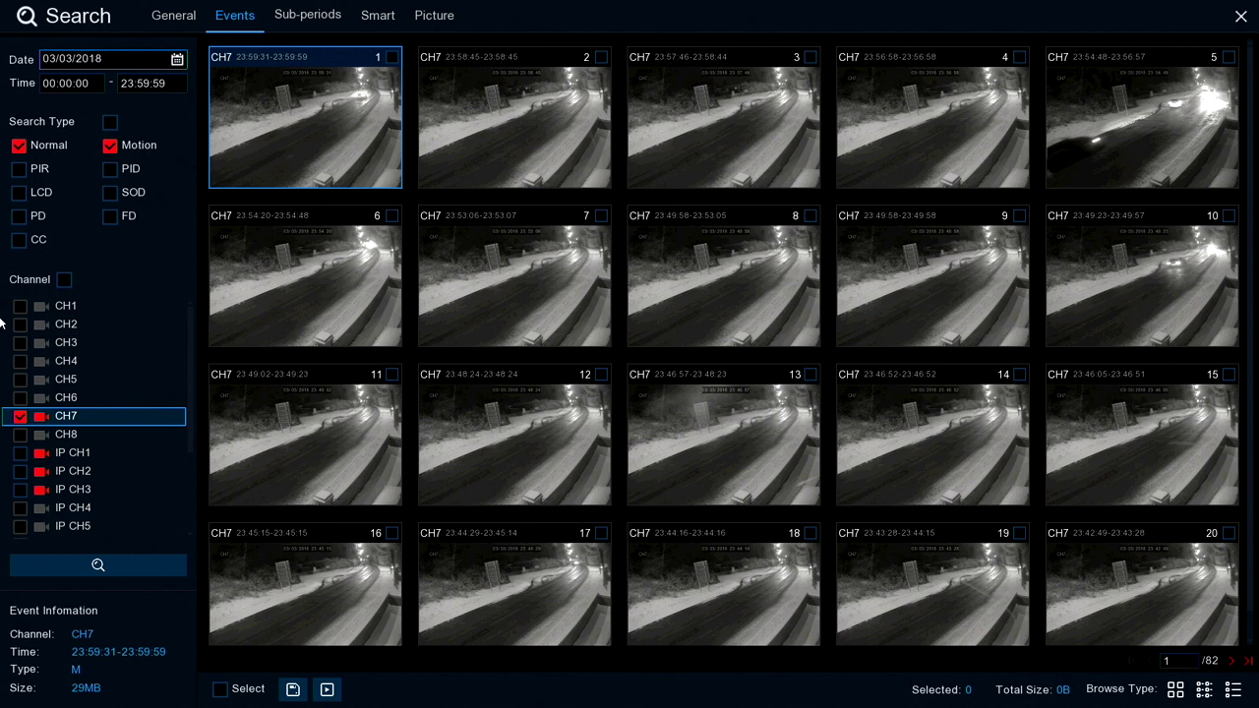
# - Play the first CH7 event in the results and return to the thumbnails
pyautogui.click(326, 688)
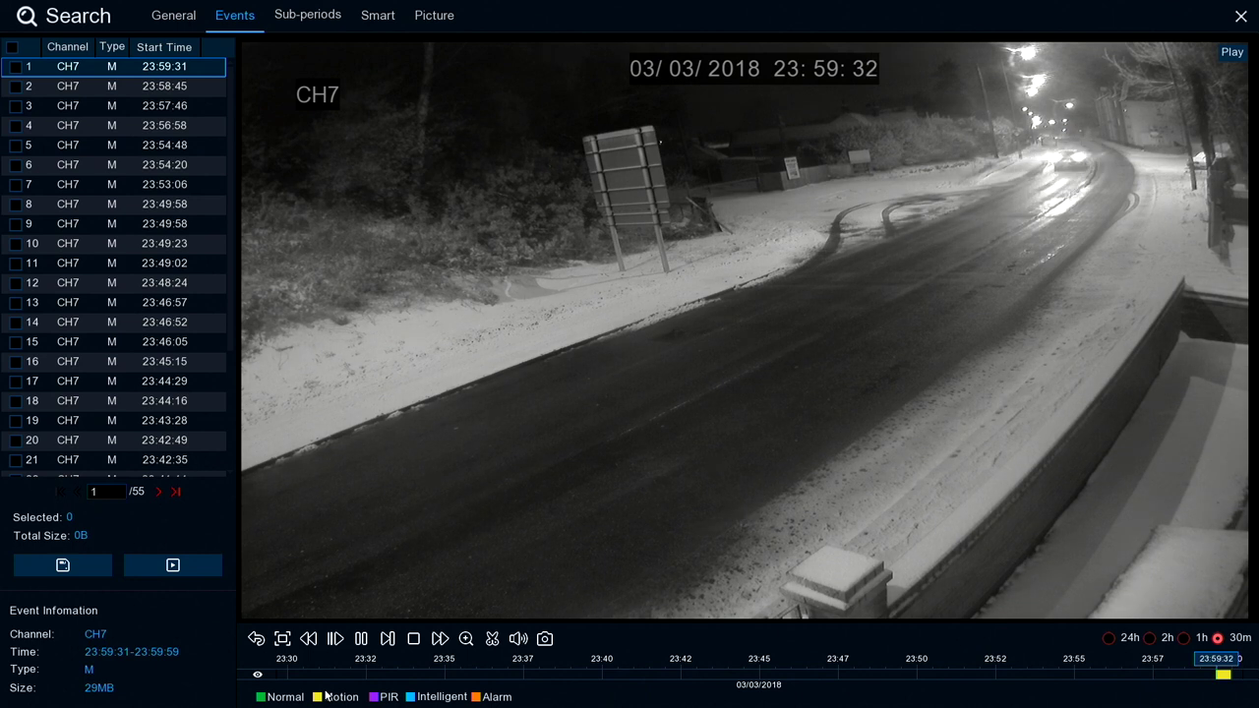
pyautogui.click(257, 638)
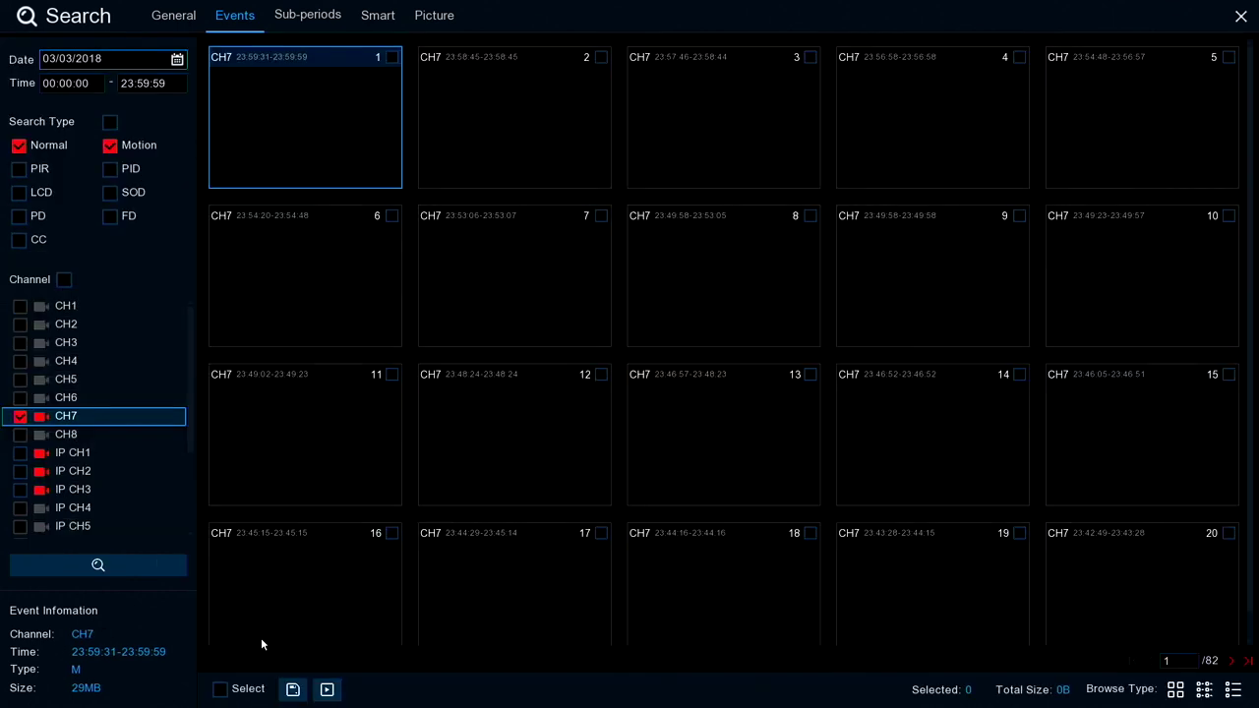
# - Select the first CH7 event, open its backup format options and cancel the backup
pyautogui.click(391, 58)
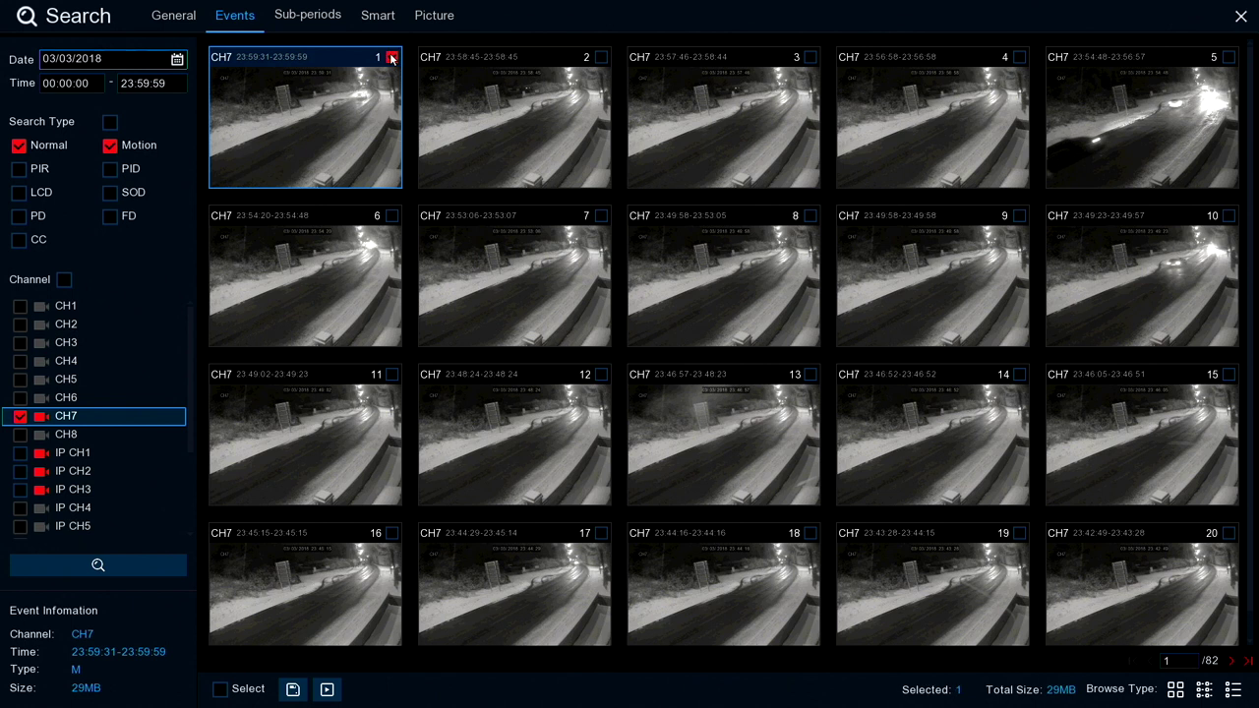
pyautogui.click(292, 689)
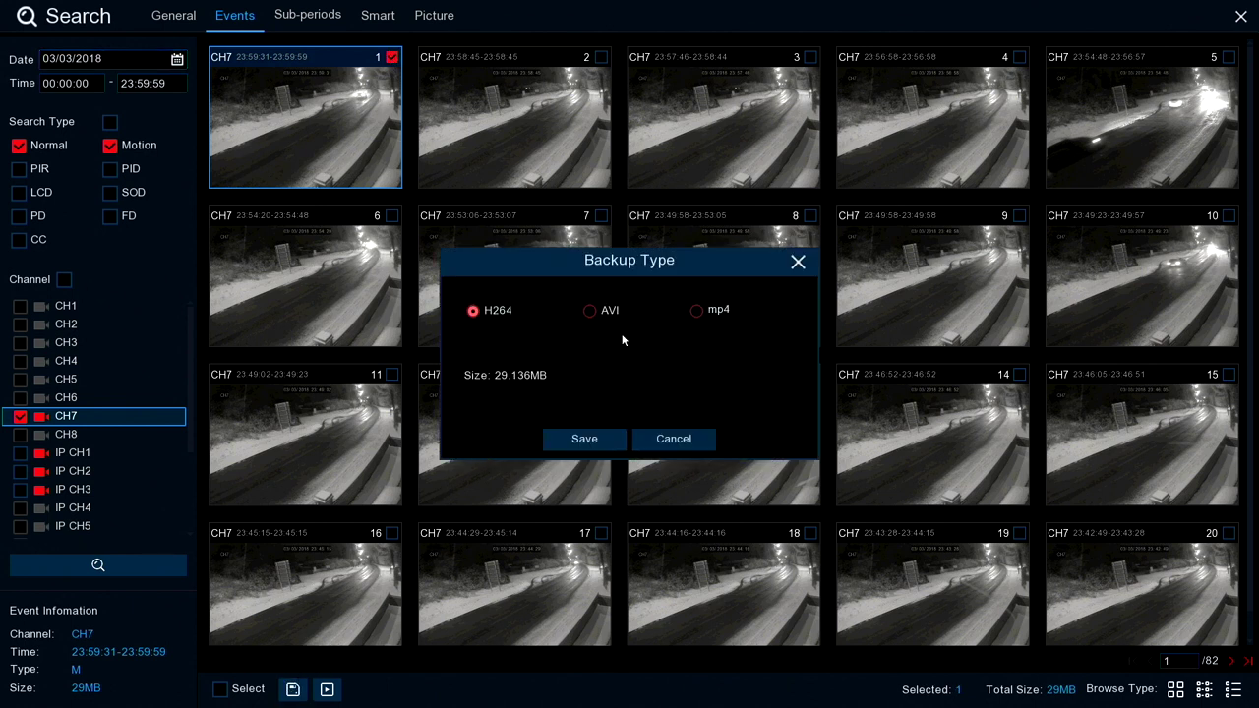
pyautogui.click(673, 440)
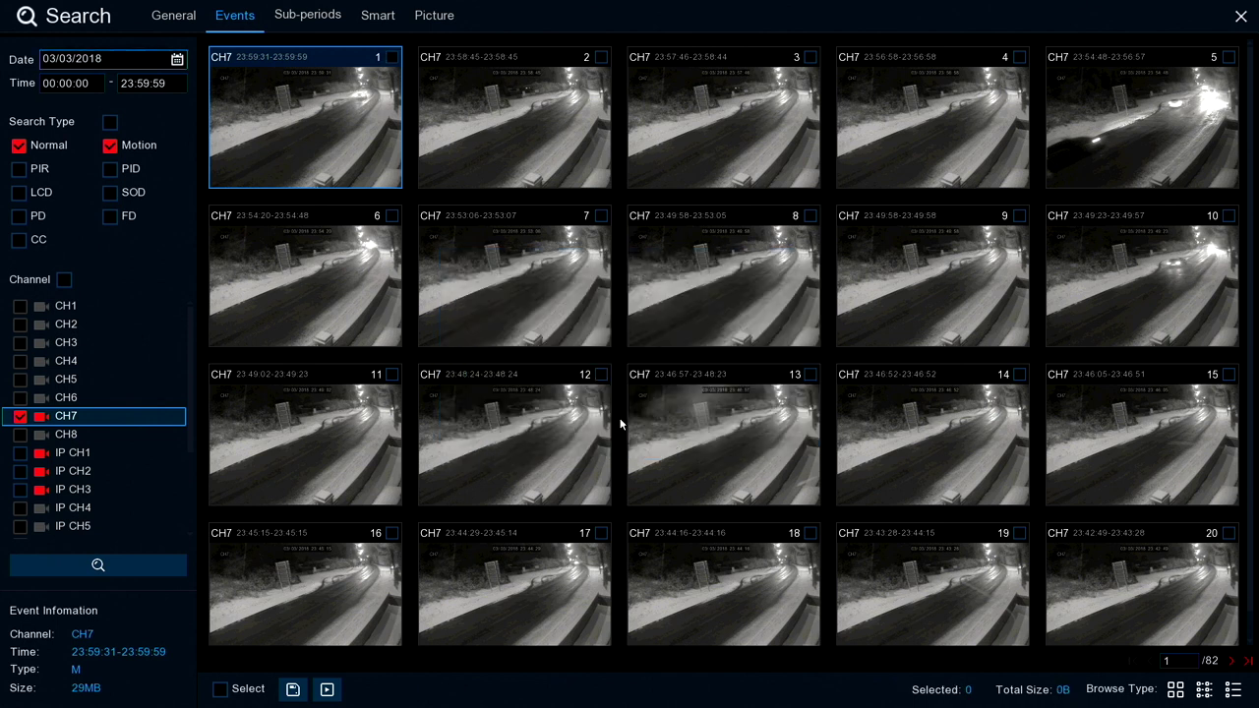
# - Page forward through the thumbnails, play the 22:51:51-22:55:15 event from about 22:54 and return to the results
pyautogui.click(1230, 660)
pyautogui.click(1230, 661)
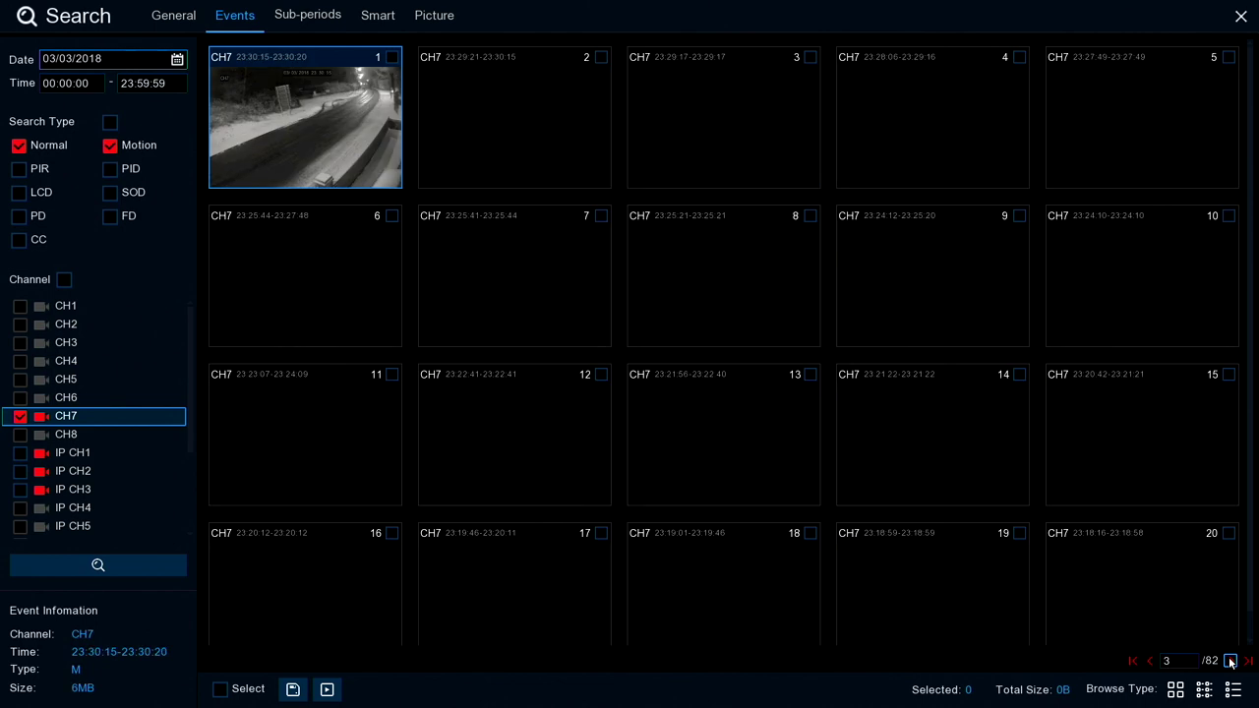
pyautogui.click(1230, 661)
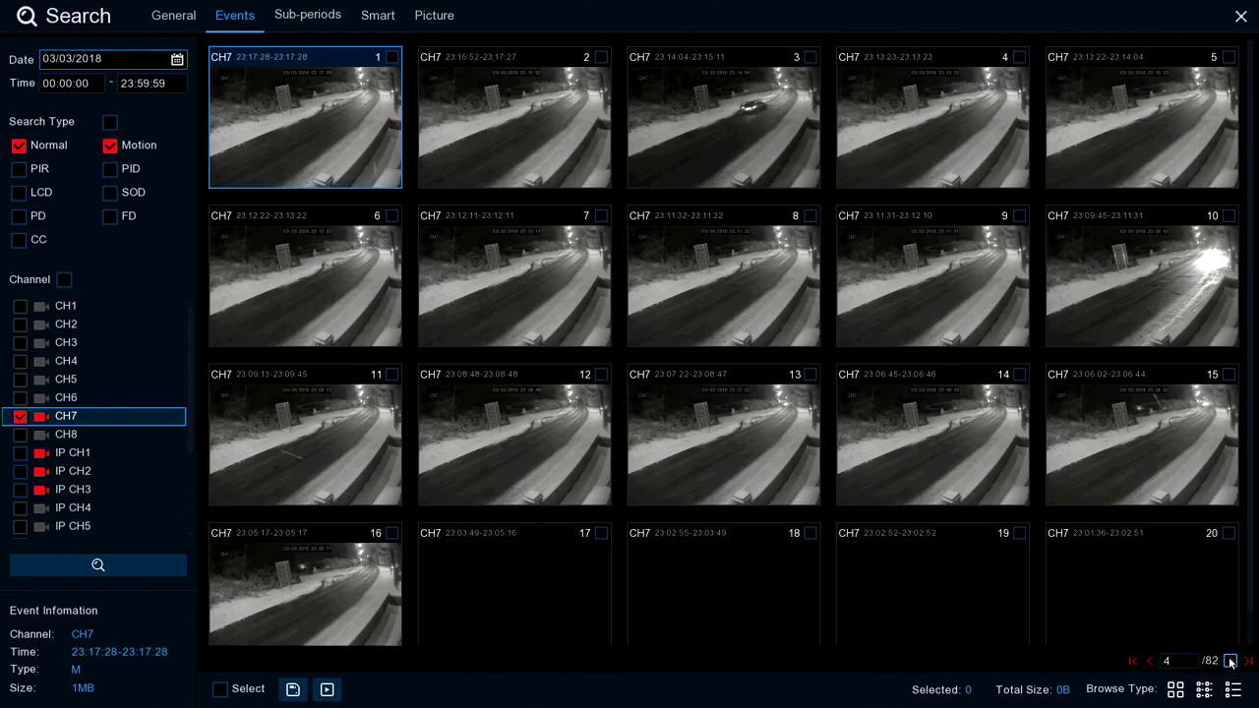
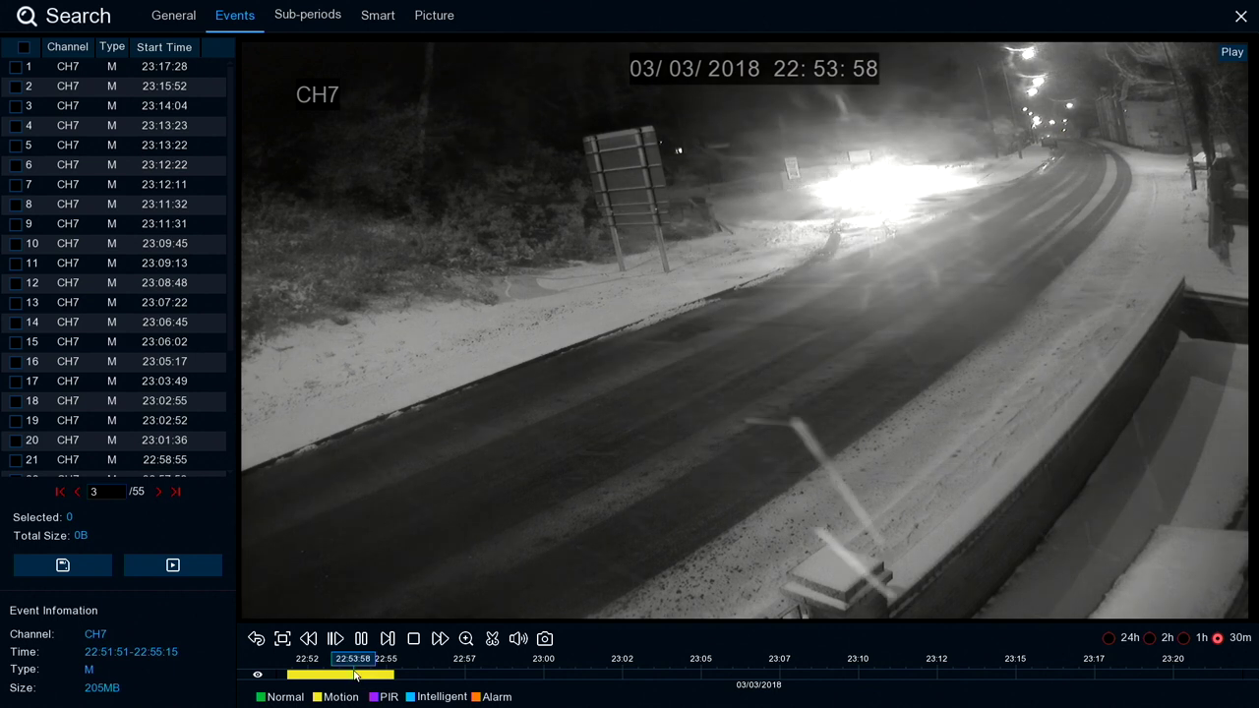
pyautogui.click(352, 676)
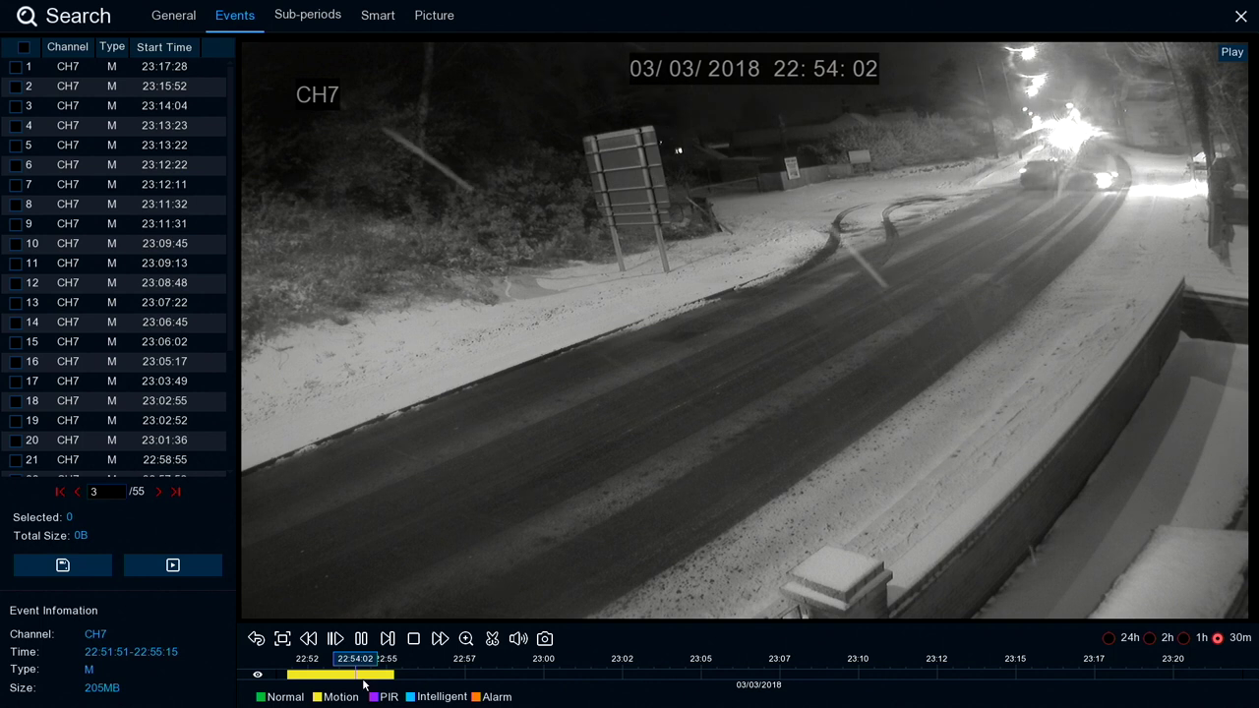
pyautogui.click(256, 638)
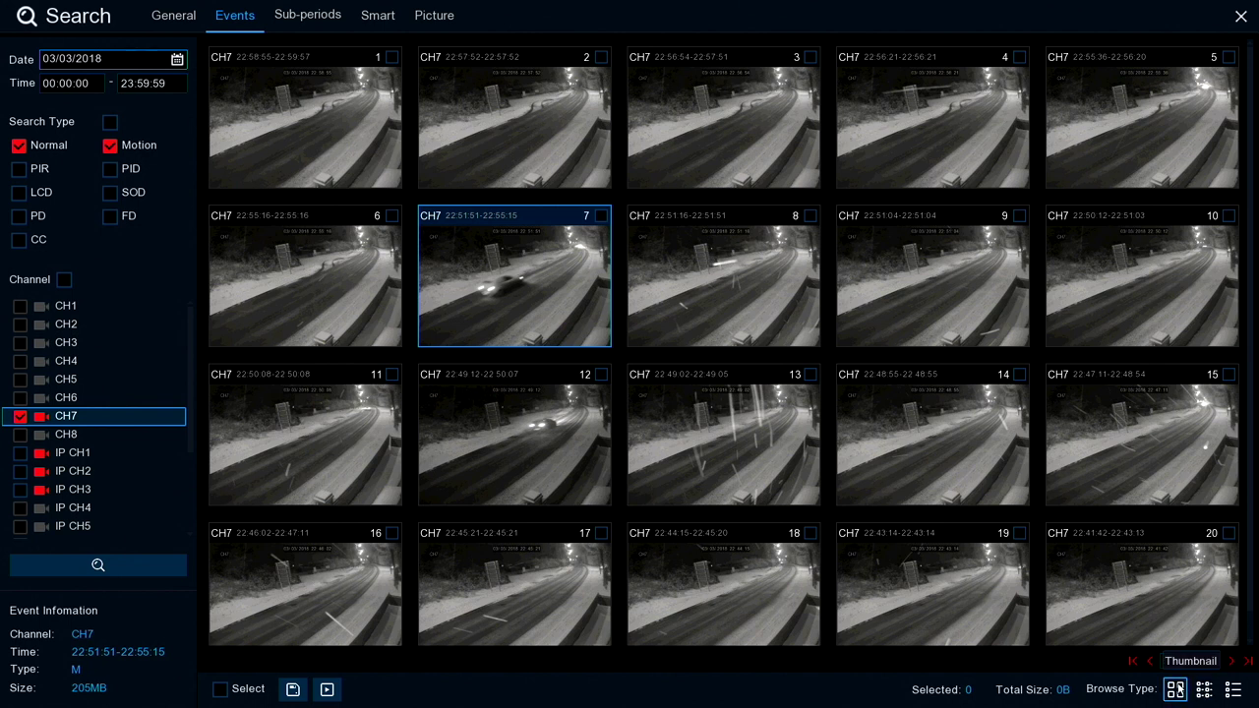
# - Compare the compact and detailed list layouts of the events, and try selecting and deselecting every event in the compact list
pyautogui.click(1203, 690)
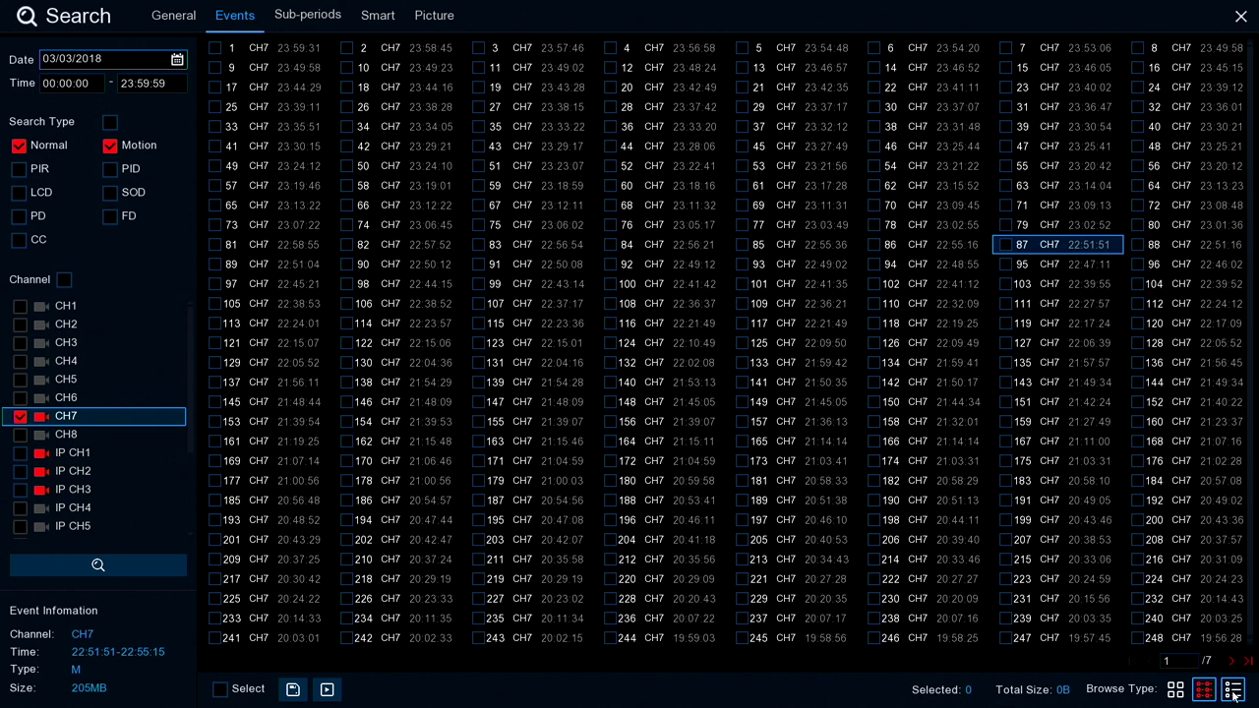
pyautogui.click(1233, 690)
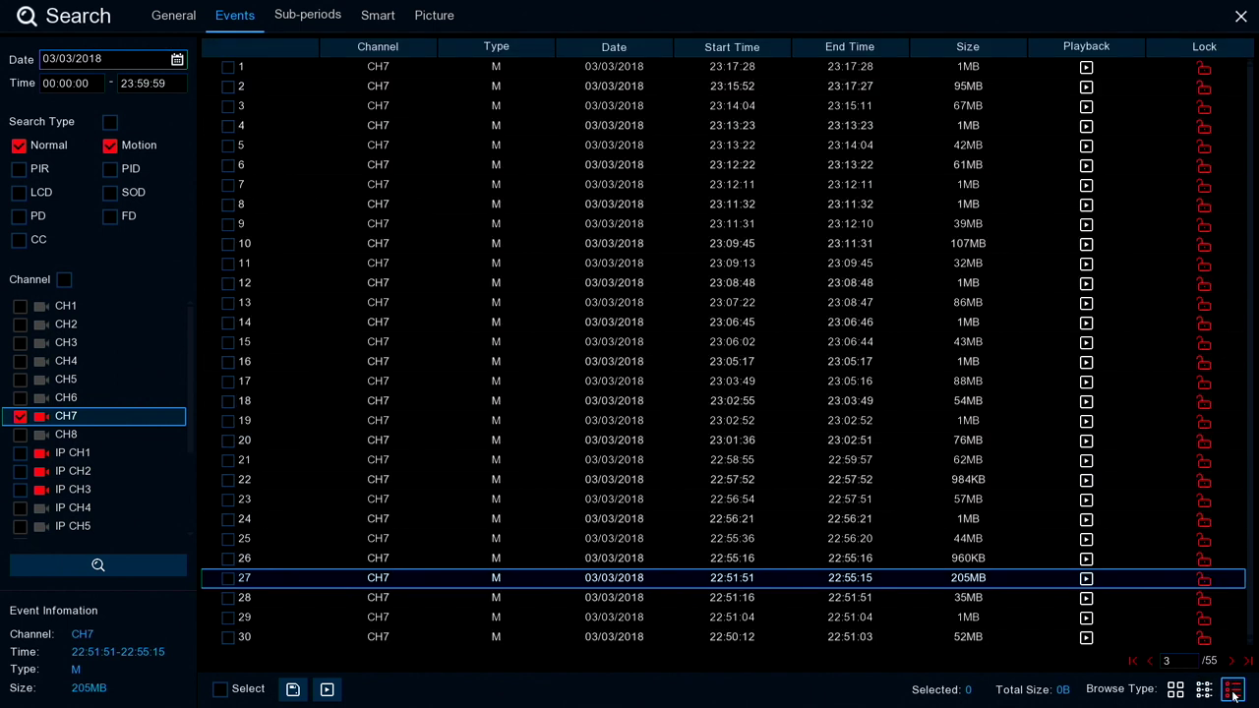
pyautogui.click(1202, 690)
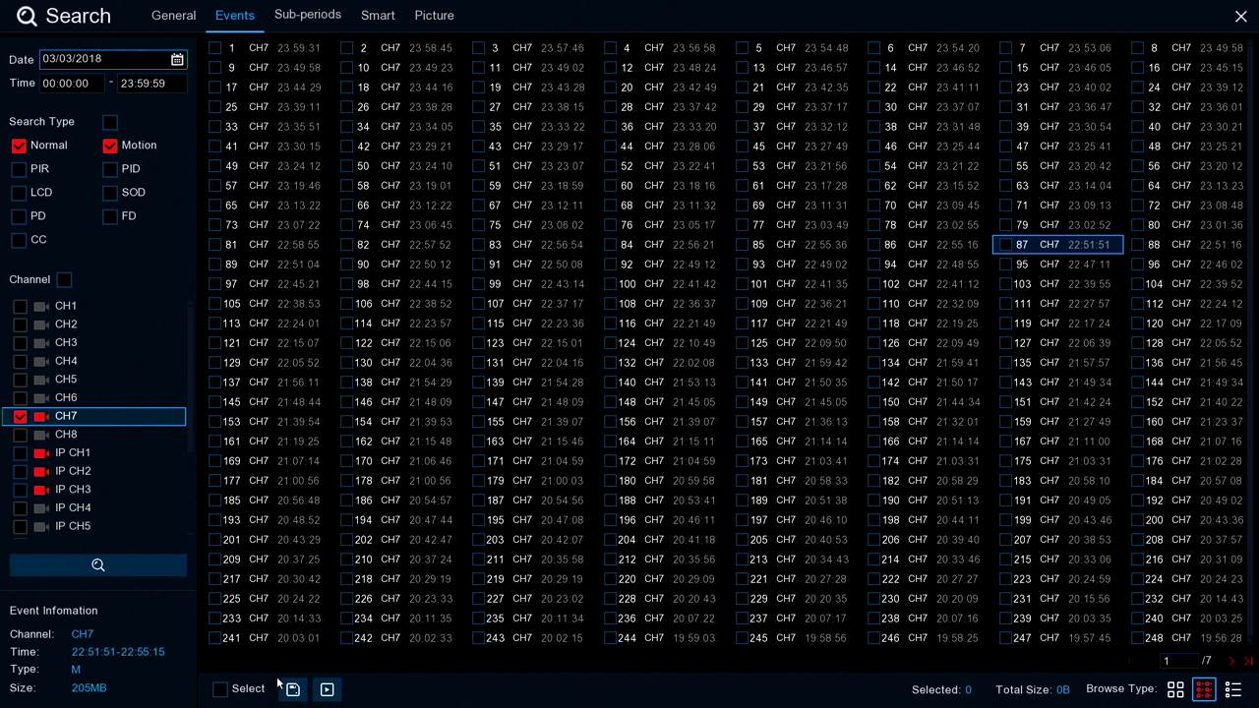
pyautogui.click(220, 690)
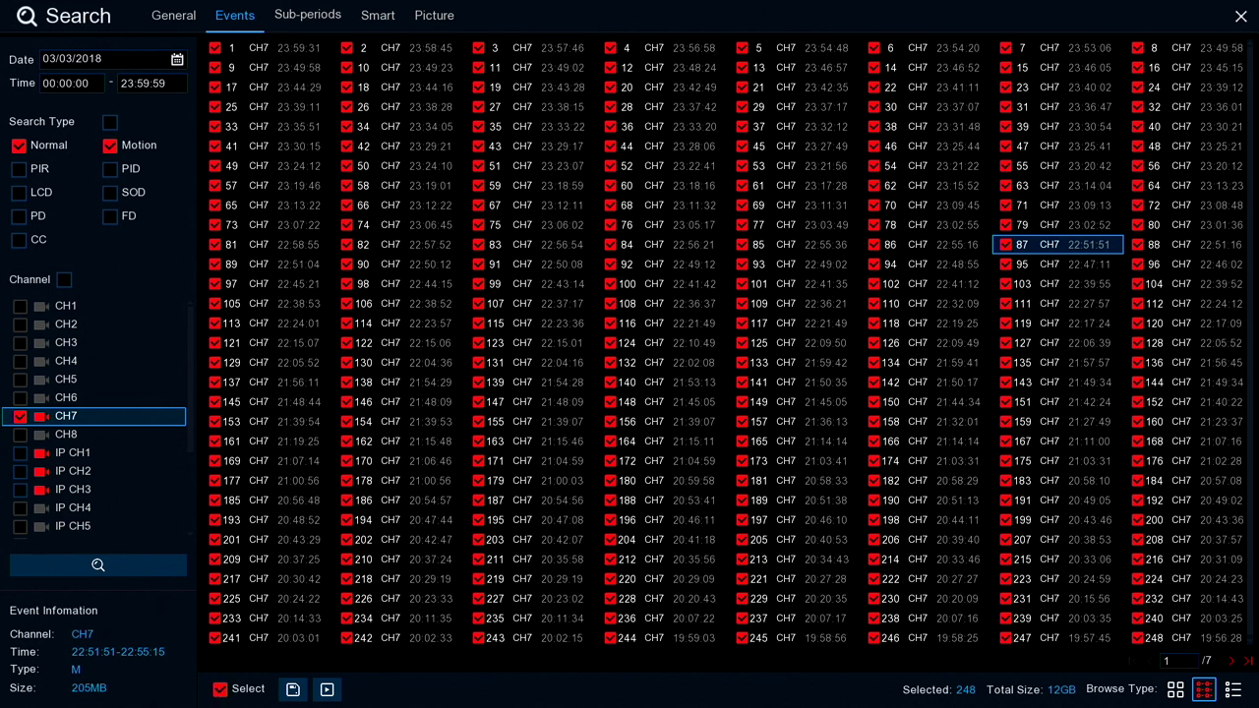
pyautogui.click(220, 691)
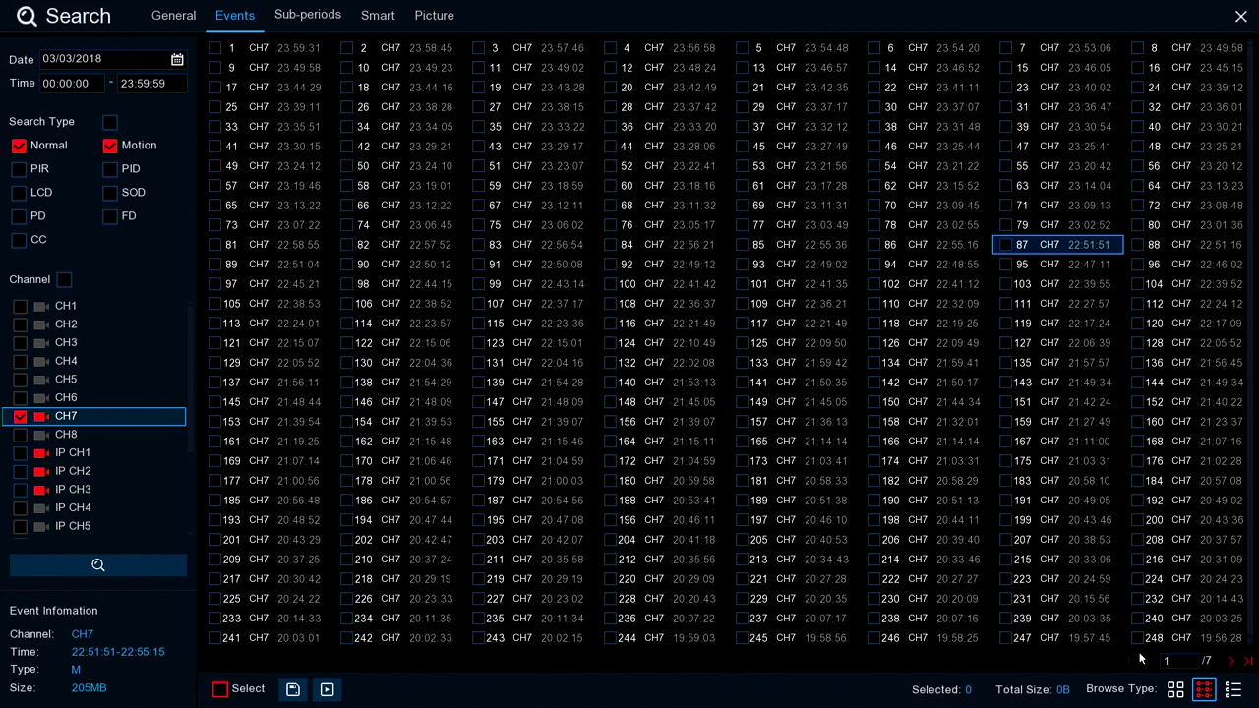
# - Show the events as a detailed list and play the one starting at 23:09:13
pyautogui.click(1233, 691)
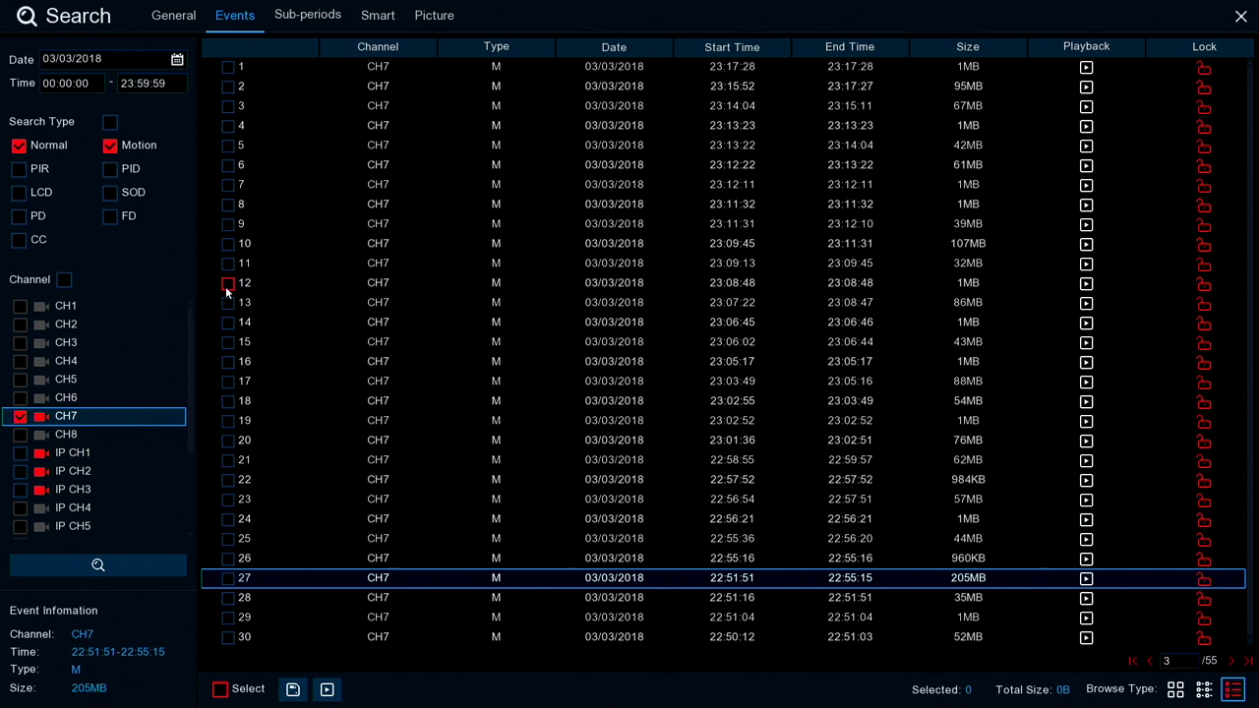
pyautogui.click(1085, 263)
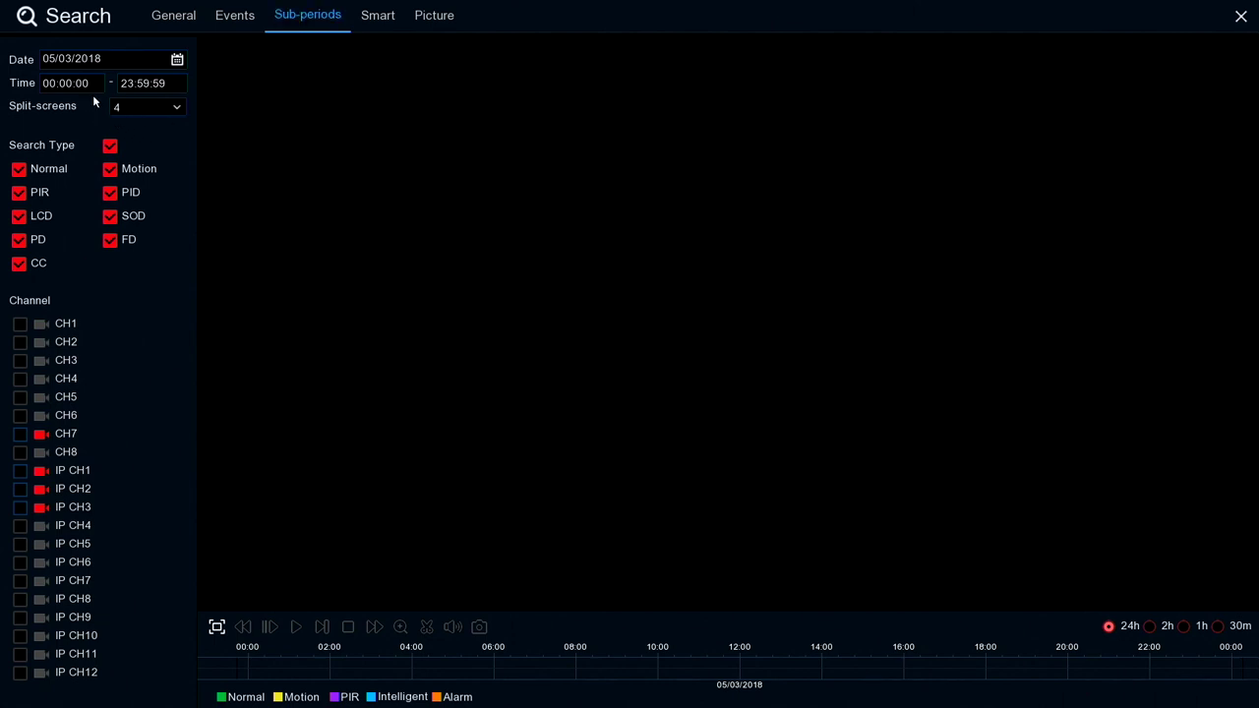
# - Keep the sub-periods search of 05/03/2018 at 4 split-screens, select CH7 and play its four periods
pyautogui.click(177, 110)
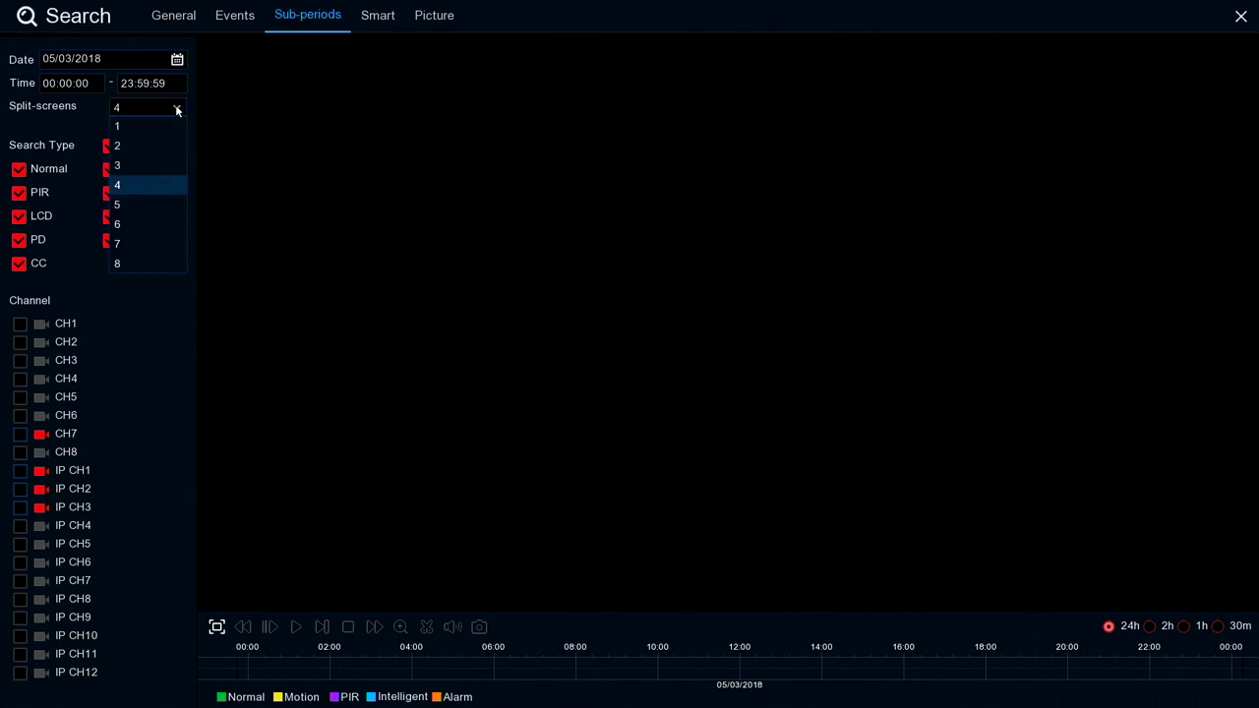
pyautogui.click(132, 190)
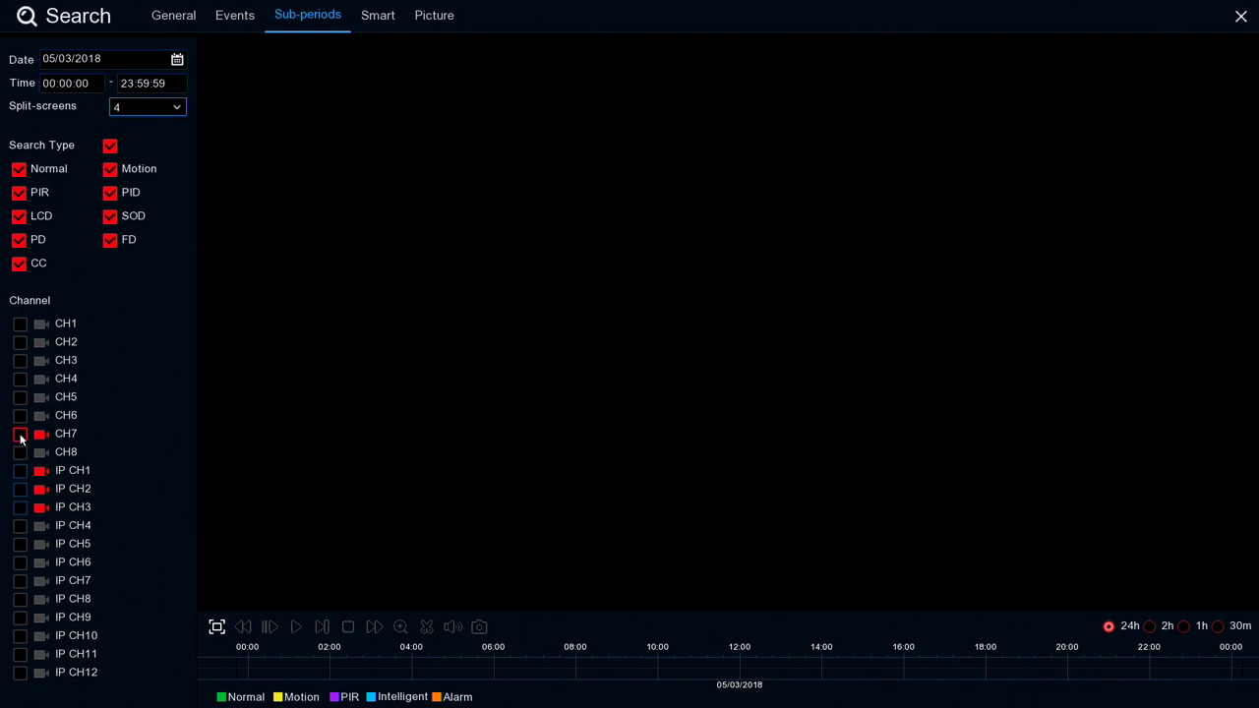
pyautogui.click(20, 434)
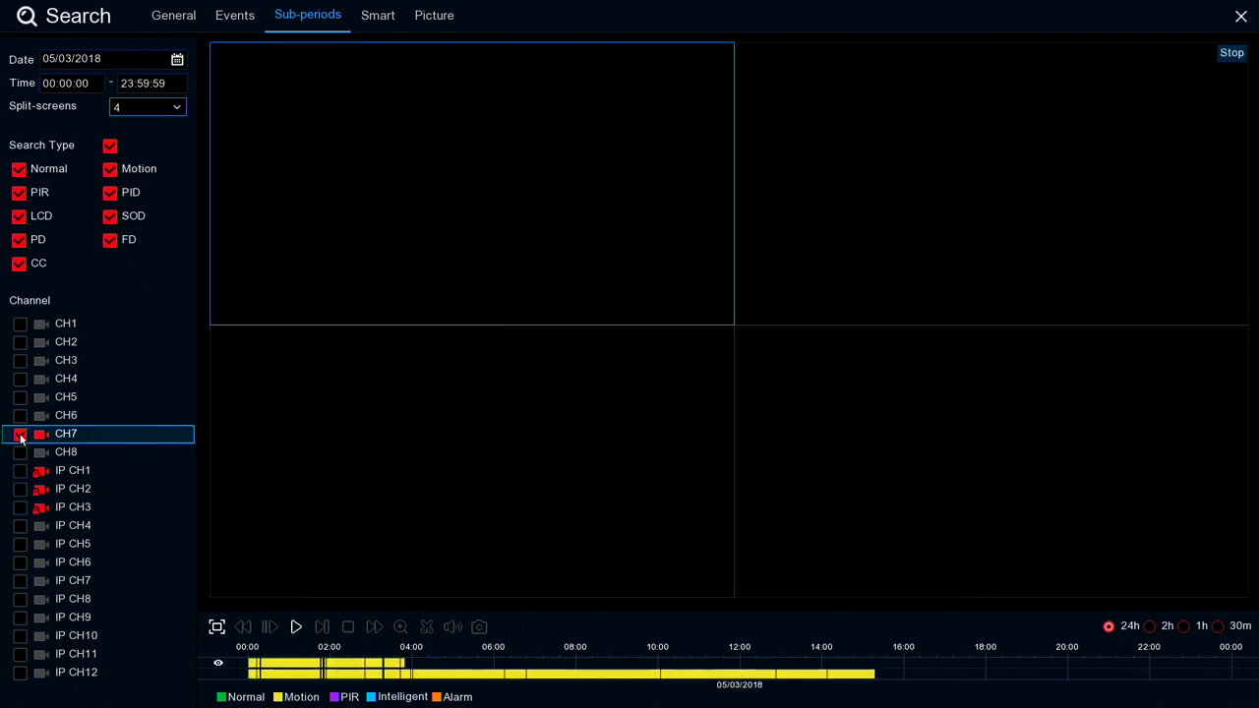
pyautogui.click(296, 629)
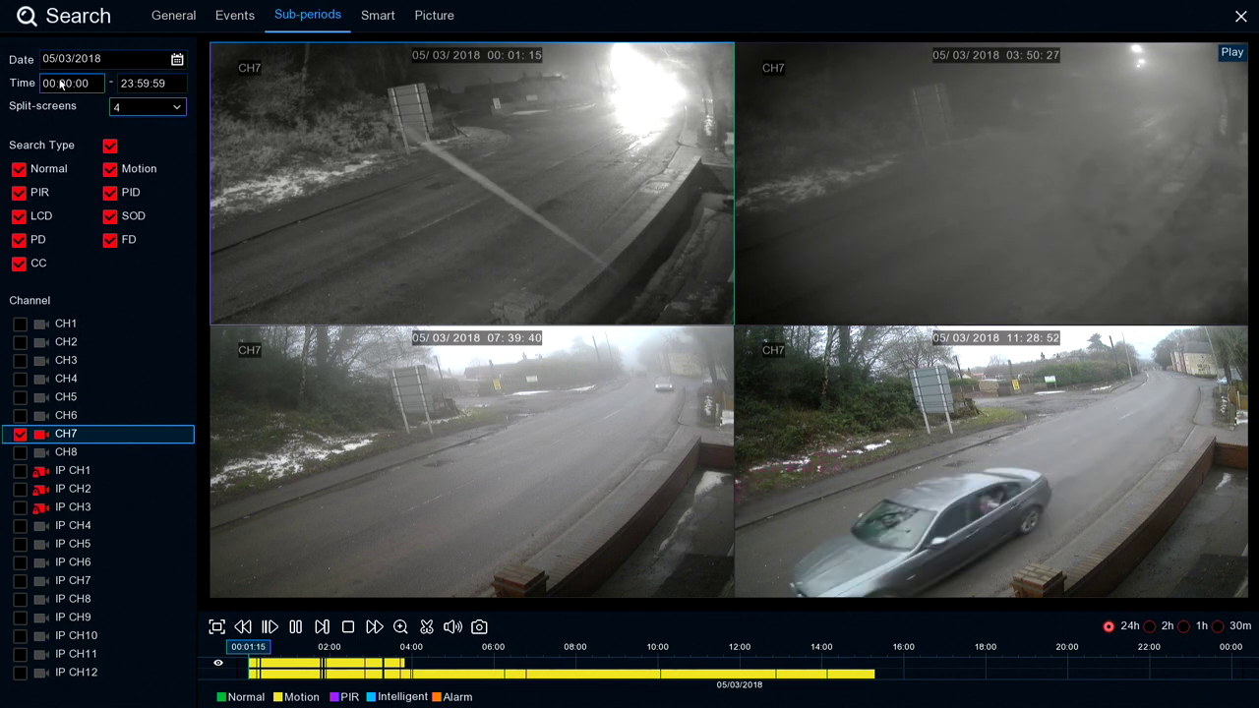
# - Set the CH7 sub-periods search to 8 split-screens, play the periods and enlarge the one around 11:28
pyautogui.click(137, 109)
pyautogui.click(158, 261)
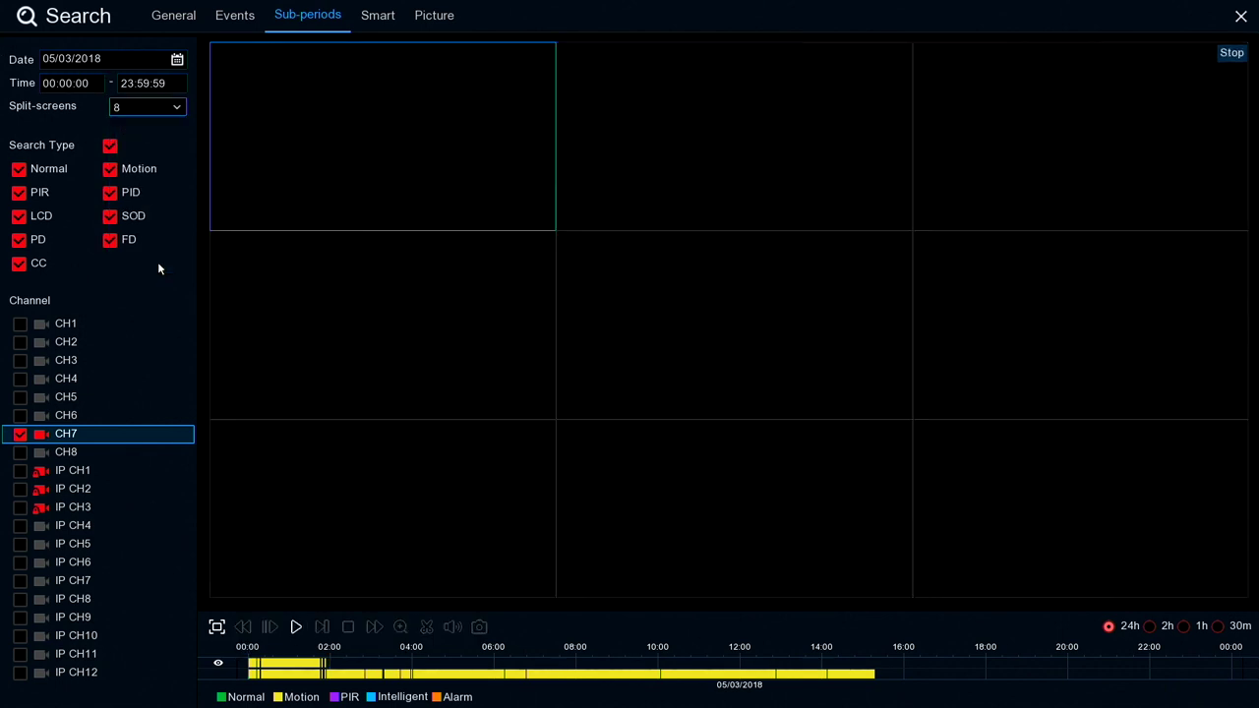
pyautogui.click(295, 627)
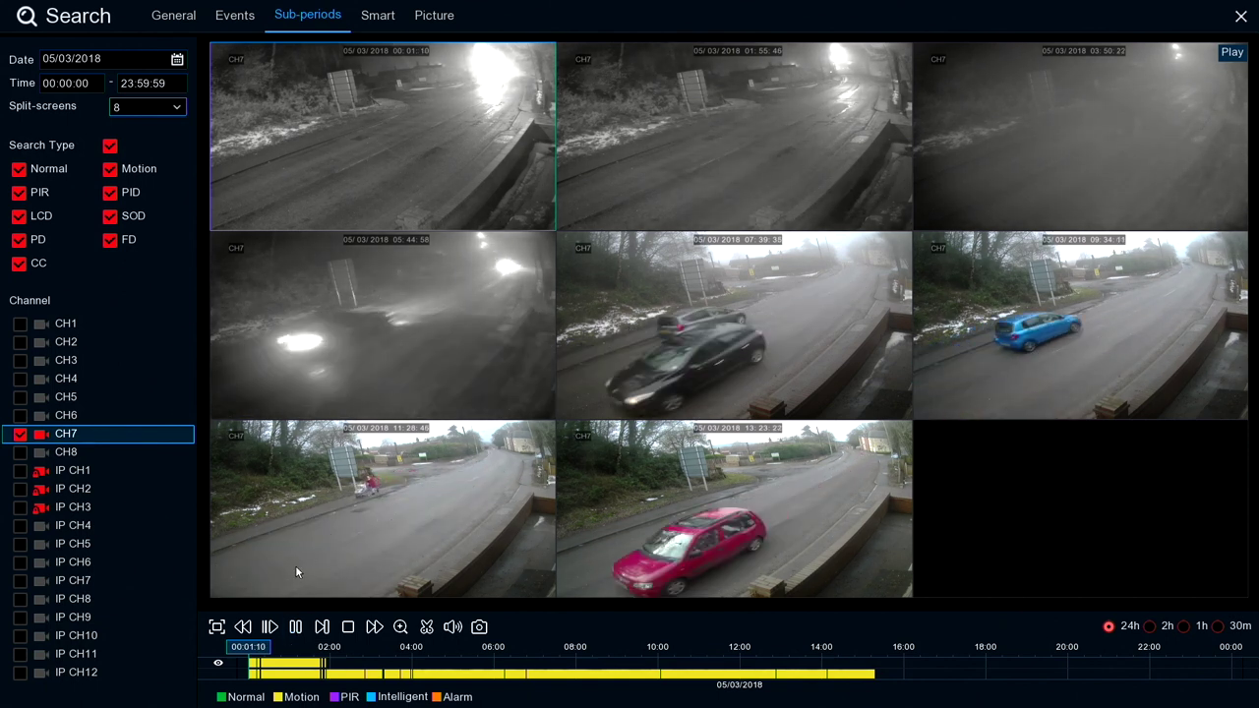
pyautogui.doubleClick(333, 499)
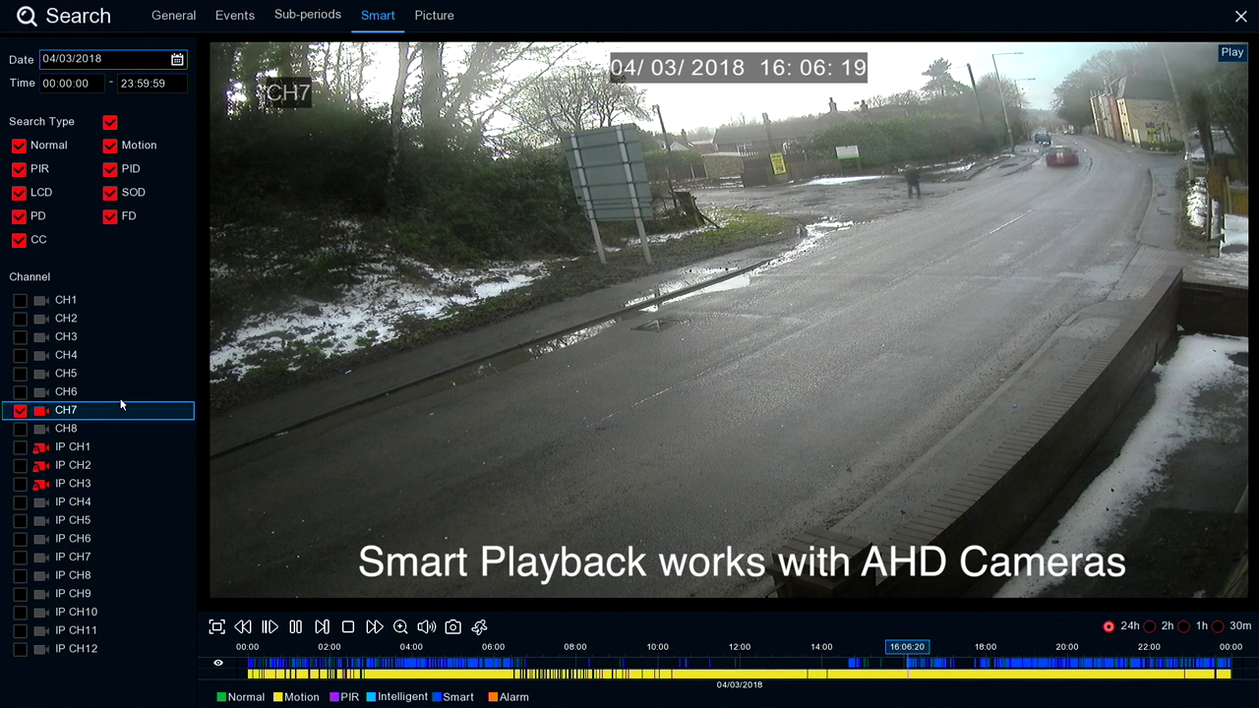
# - Limit CH7's smart search of 04/03/2018 to a small area over the entrance beyond the wall, run it and play from about 08:15
pyautogui.click(479, 628)
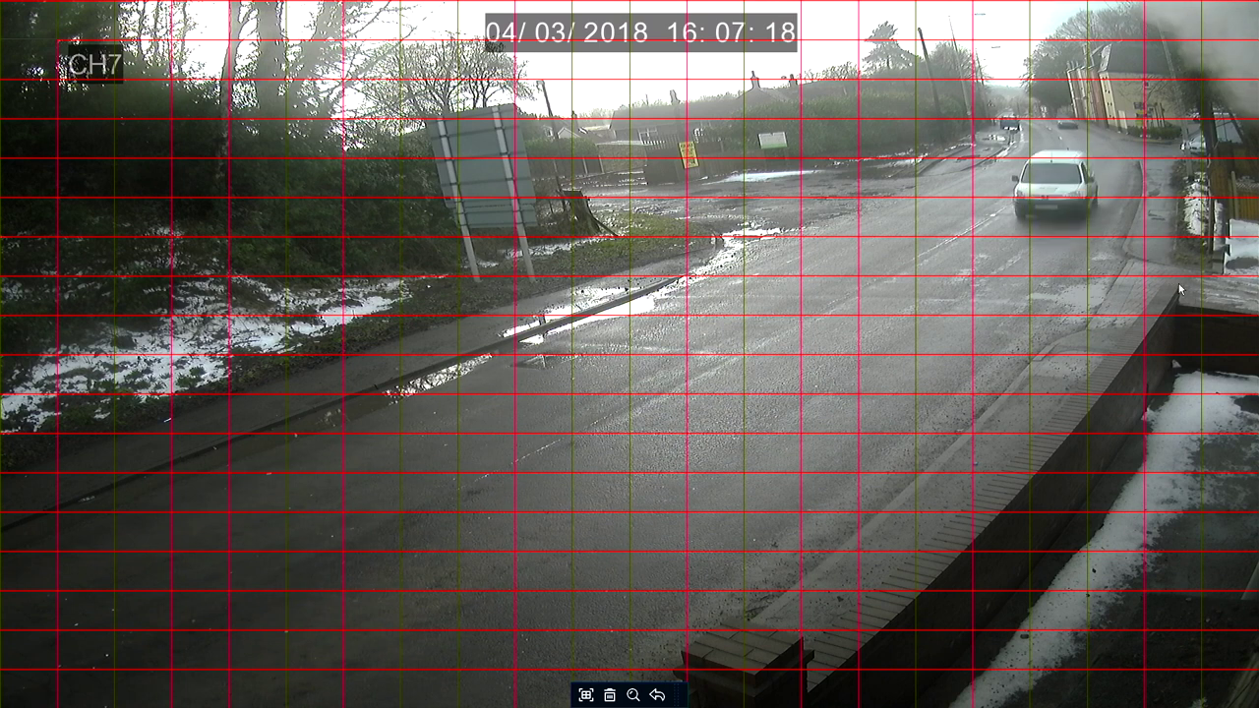
pyautogui.moveTo(1112, 15); pyautogui.dragTo(4, 700)
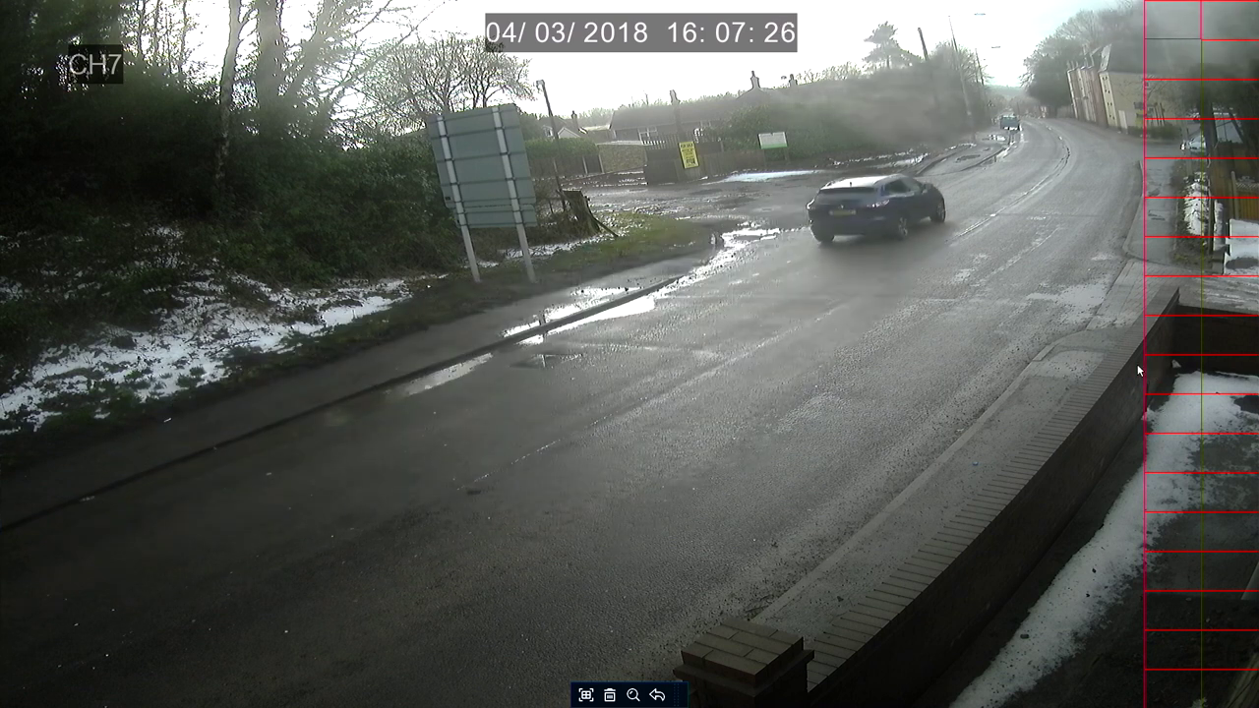
pyautogui.moveTo(1160, 417); pyautogui.dragTo(1155, 373)
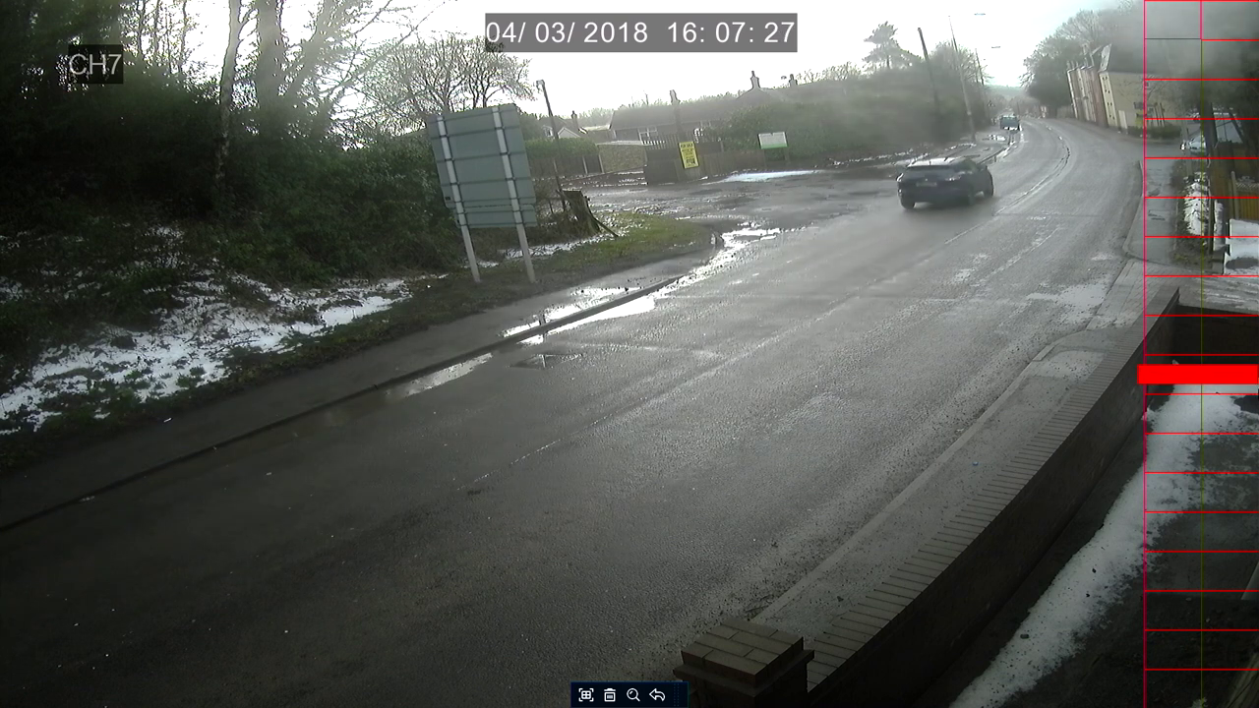
pyautogui.moveTo(1164, 142); pyautogui.dragTo(1208, 150)
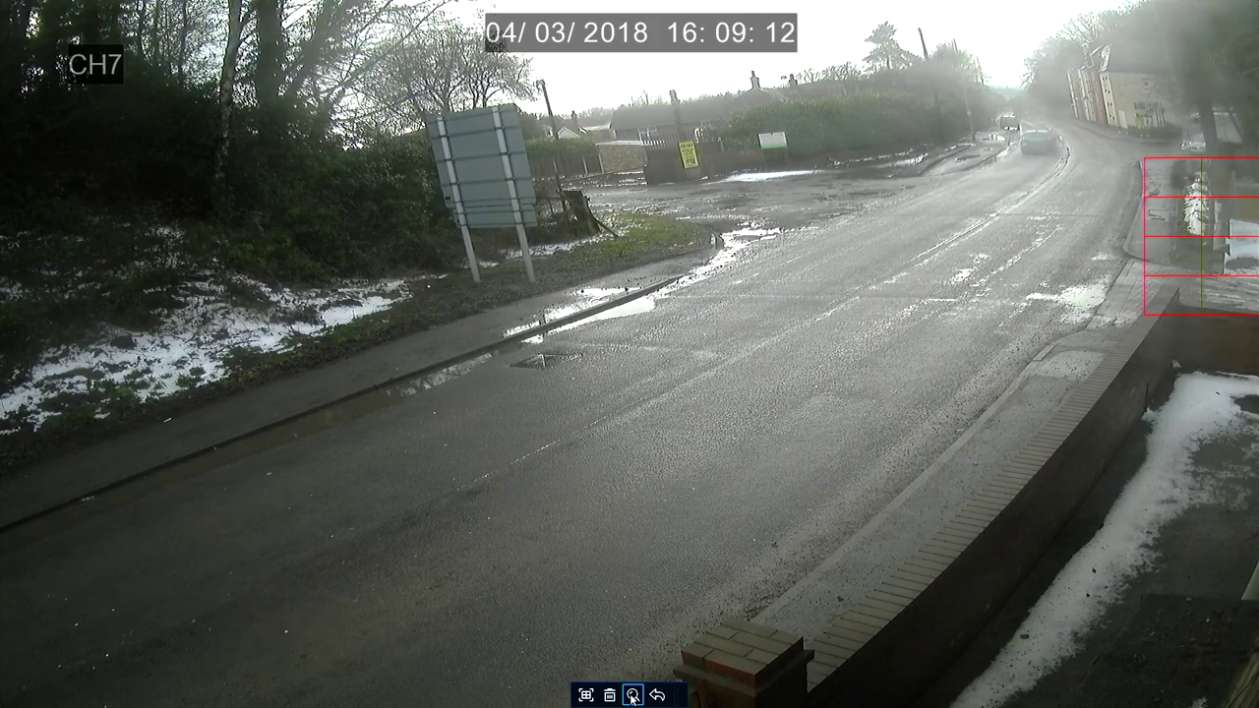
pyautogui.click(632, 695)
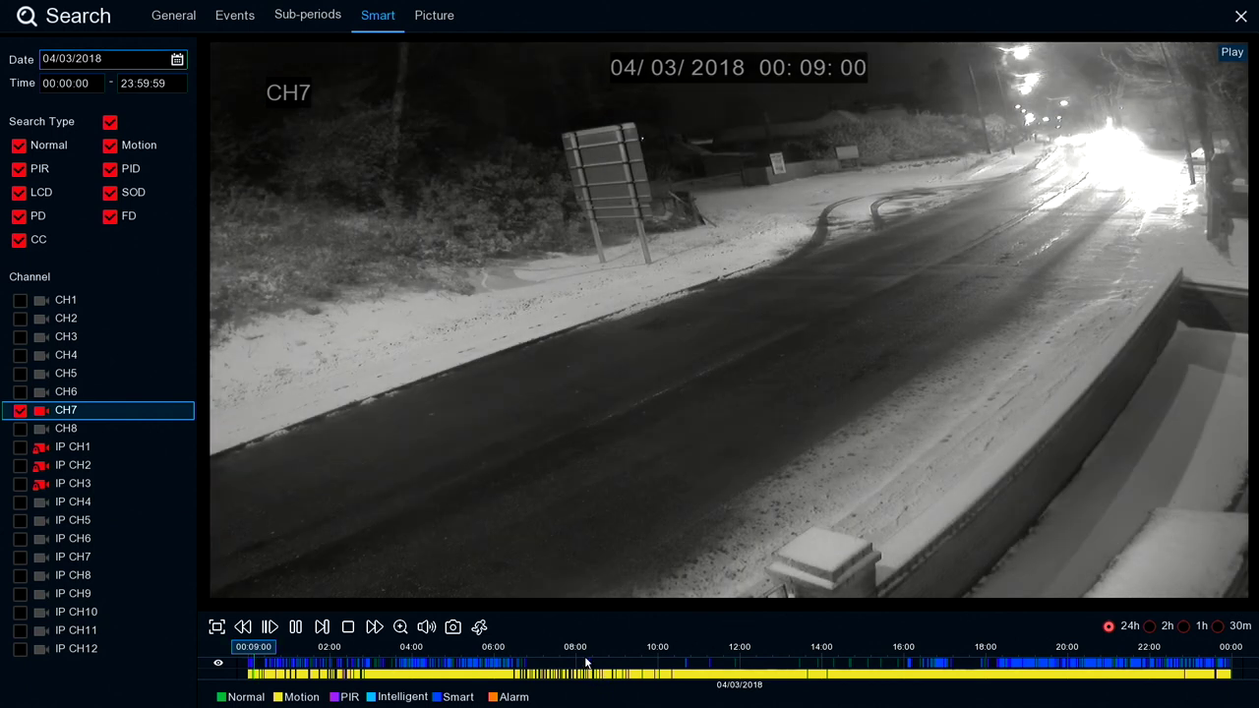
pyautogui.click(587, 672)
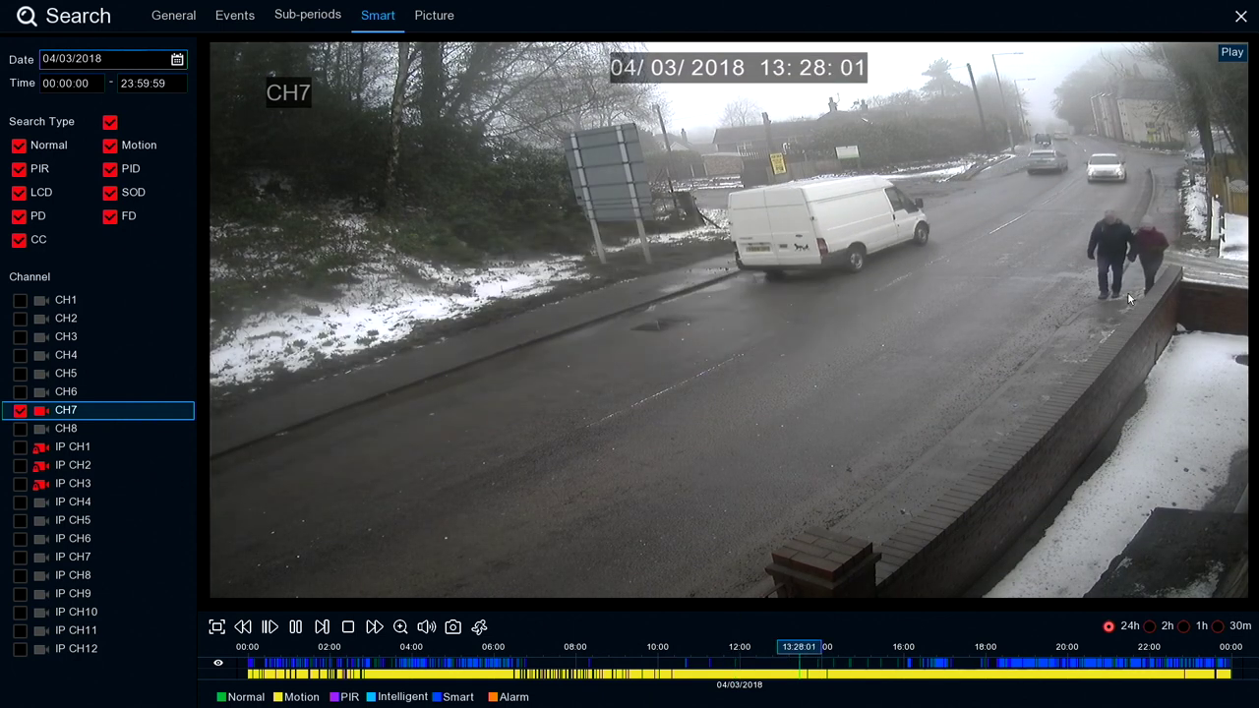
# - Look at the Picture search page, close the search and return the live view to four cameras
pyautogui.click(431, 16)
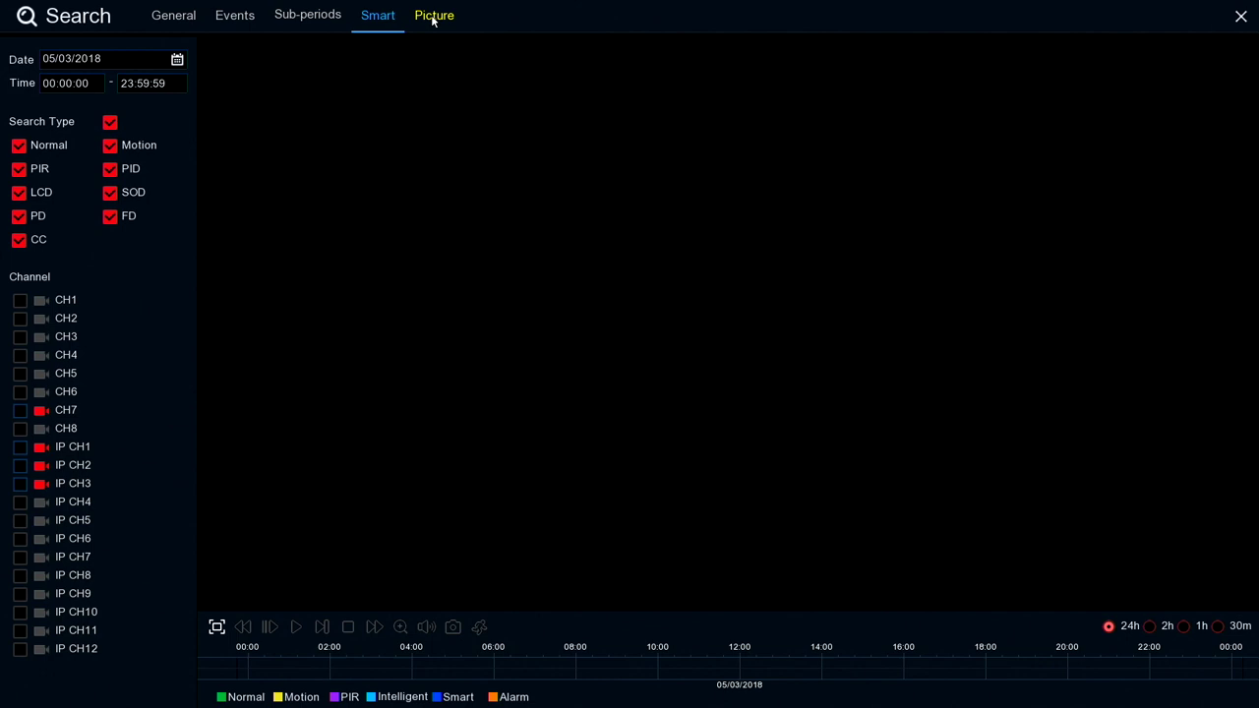
pyautogui.click(433, 20)
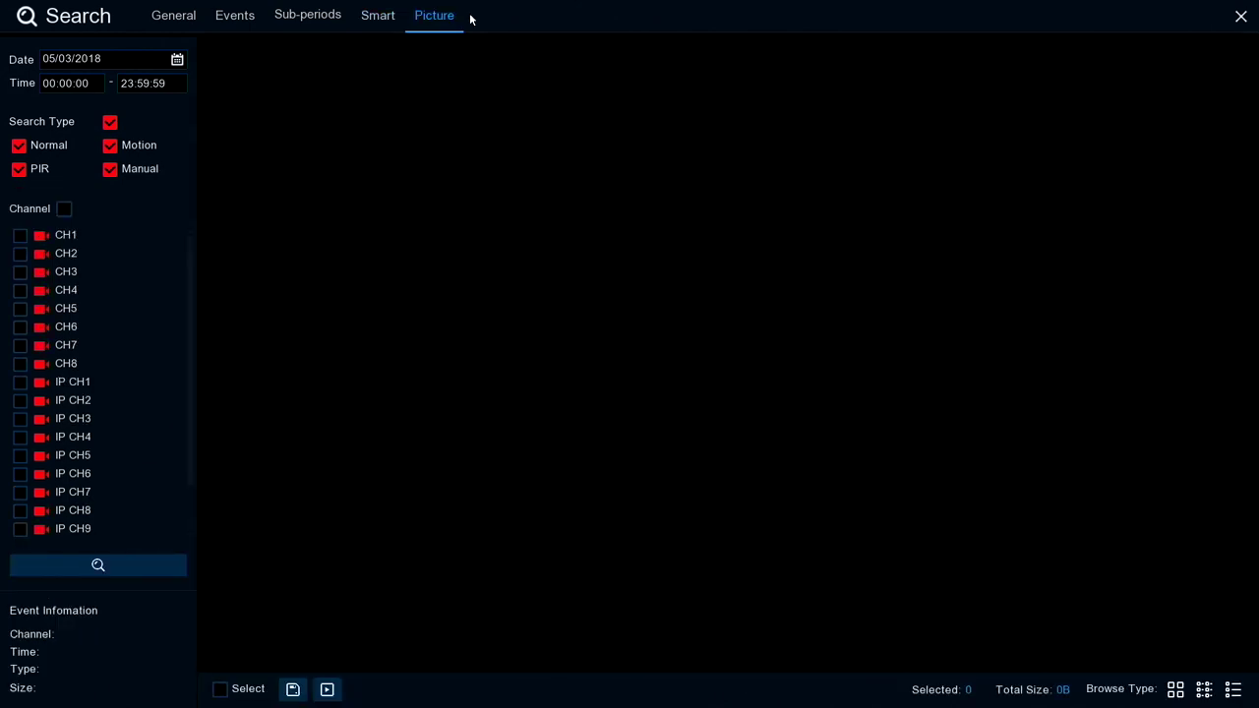
pyautogui.click(1239, 16)
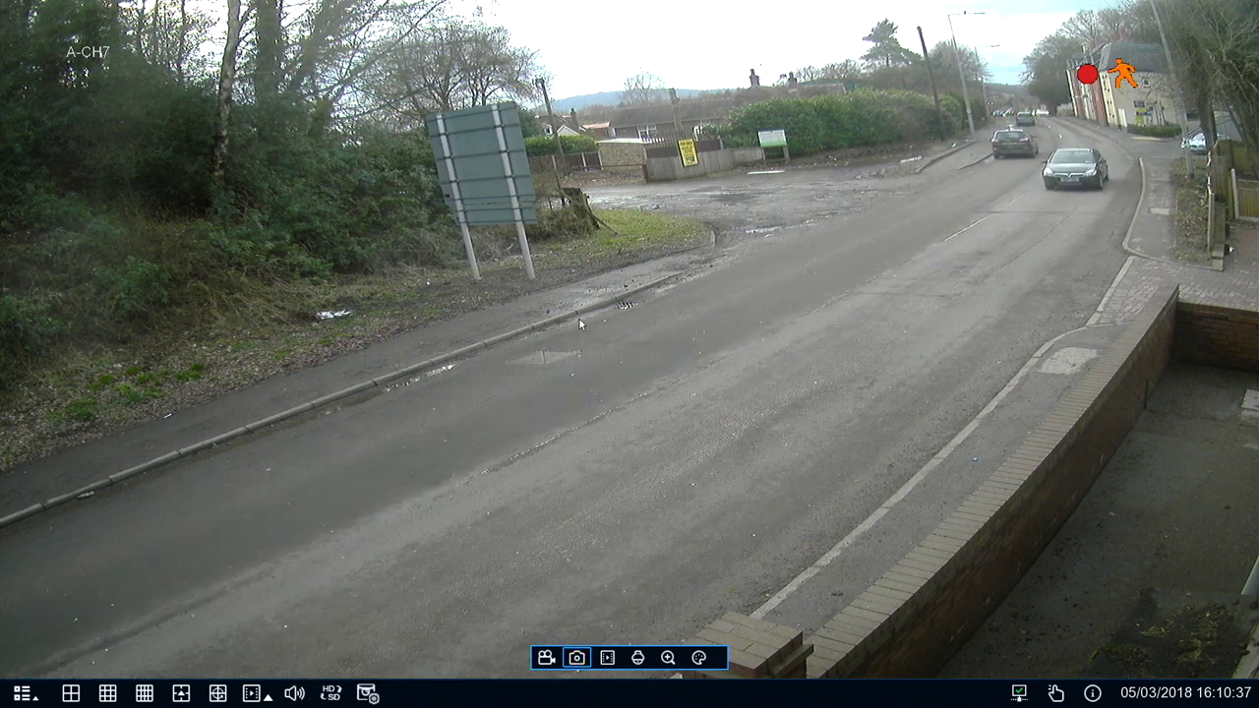
pyautogui.doubleClick(537, 462)
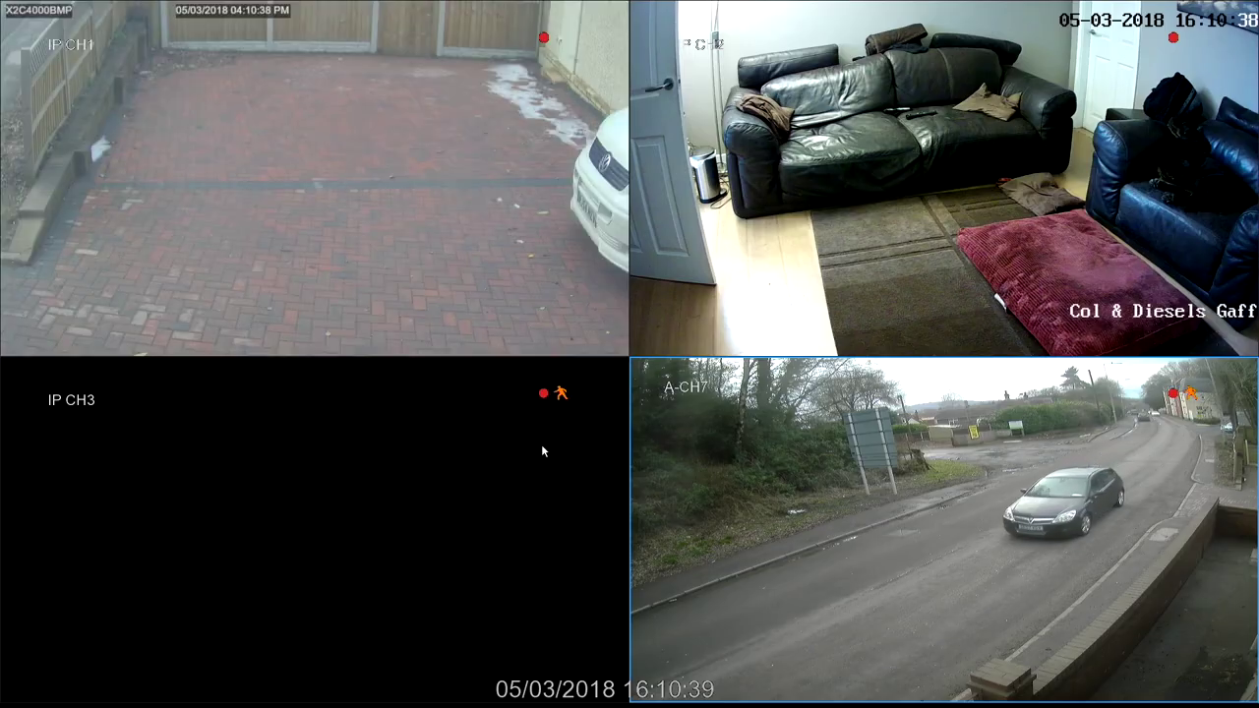
# - Check CH7's capture settings in the Record setup and close the setup
pyautogui.rightClick(518, 174)
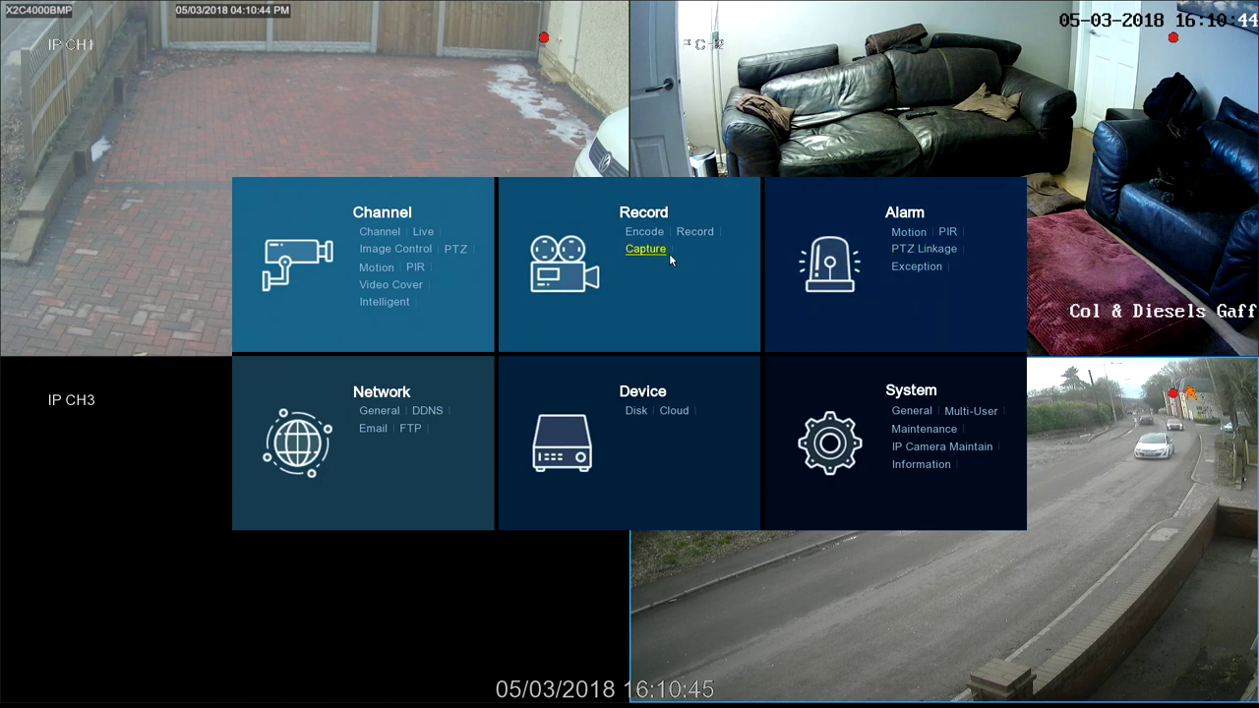
pyautogui.click(662, 250)
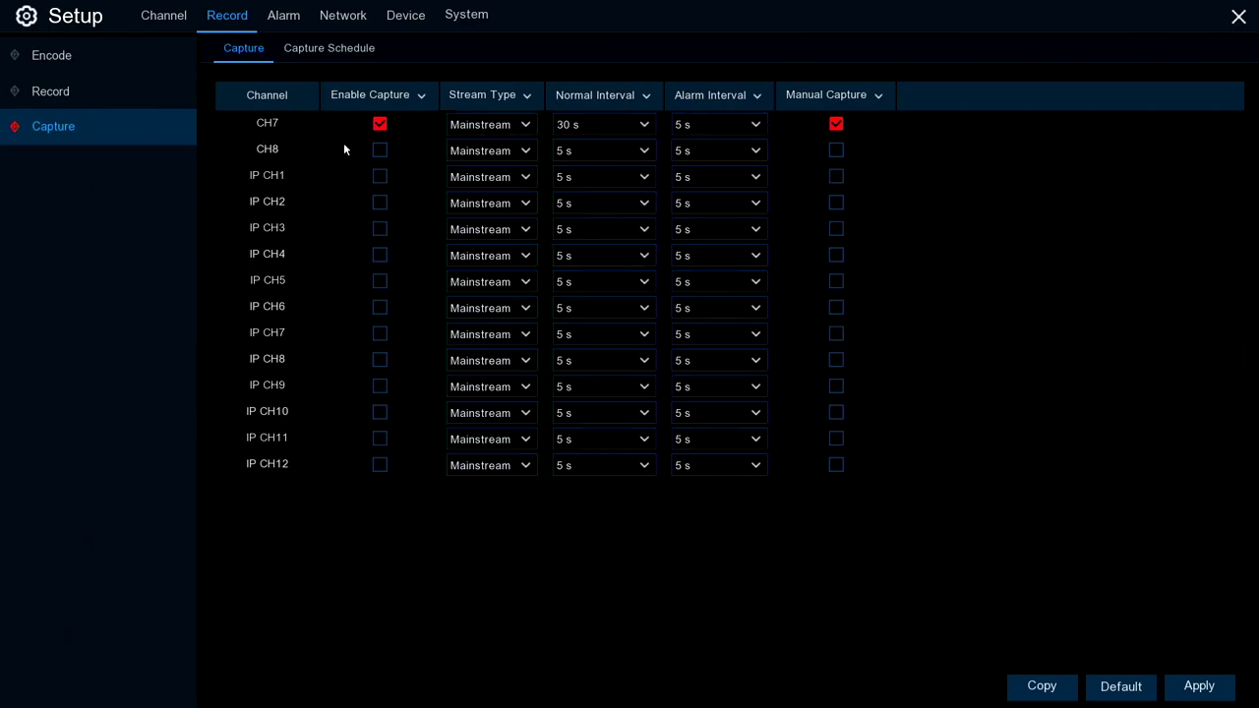
pyautogui.click(1238, 16)
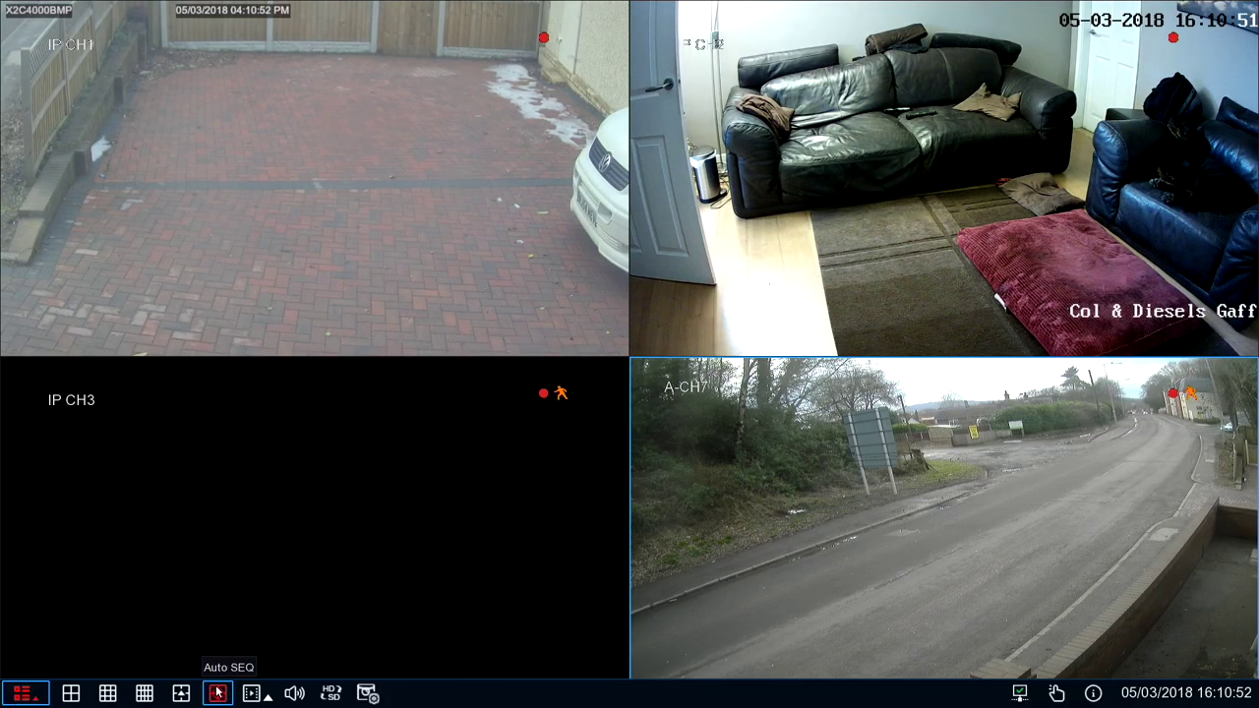
# - Reopen the recording search and search the captured pictures of 03/03/2018 on all channels
pyautogui.click(252, 694)
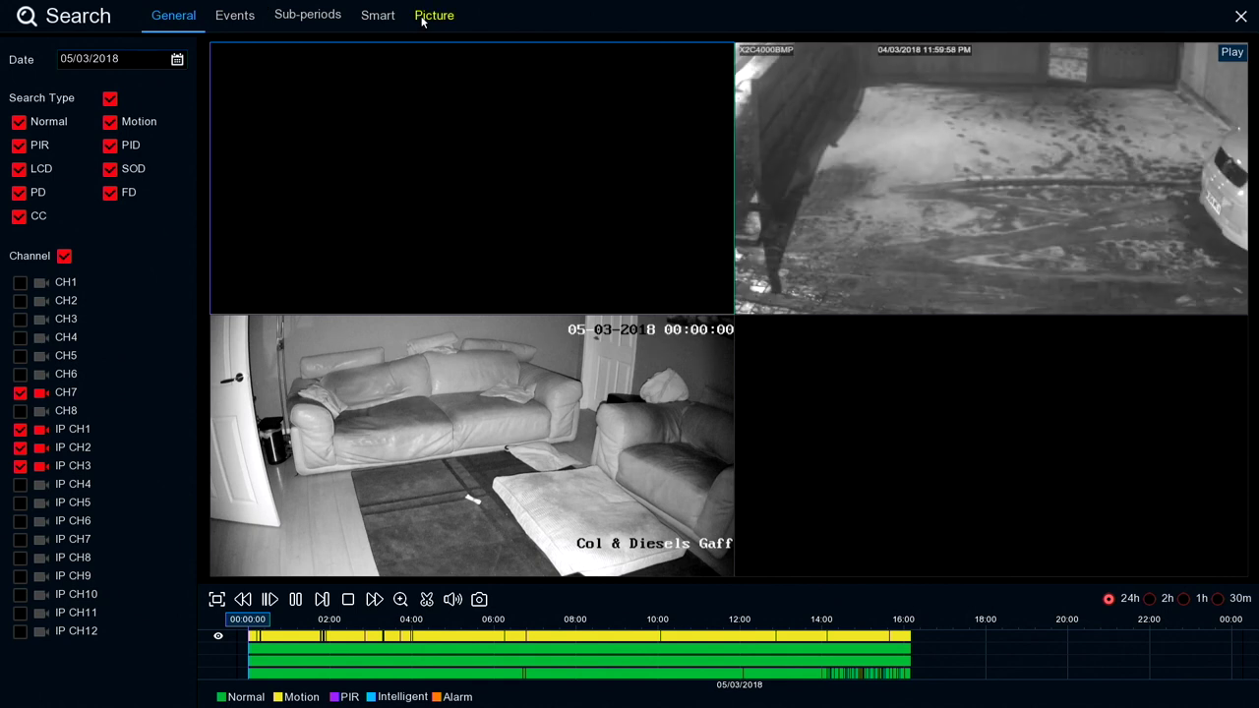
pyautogui.click(425, 16)
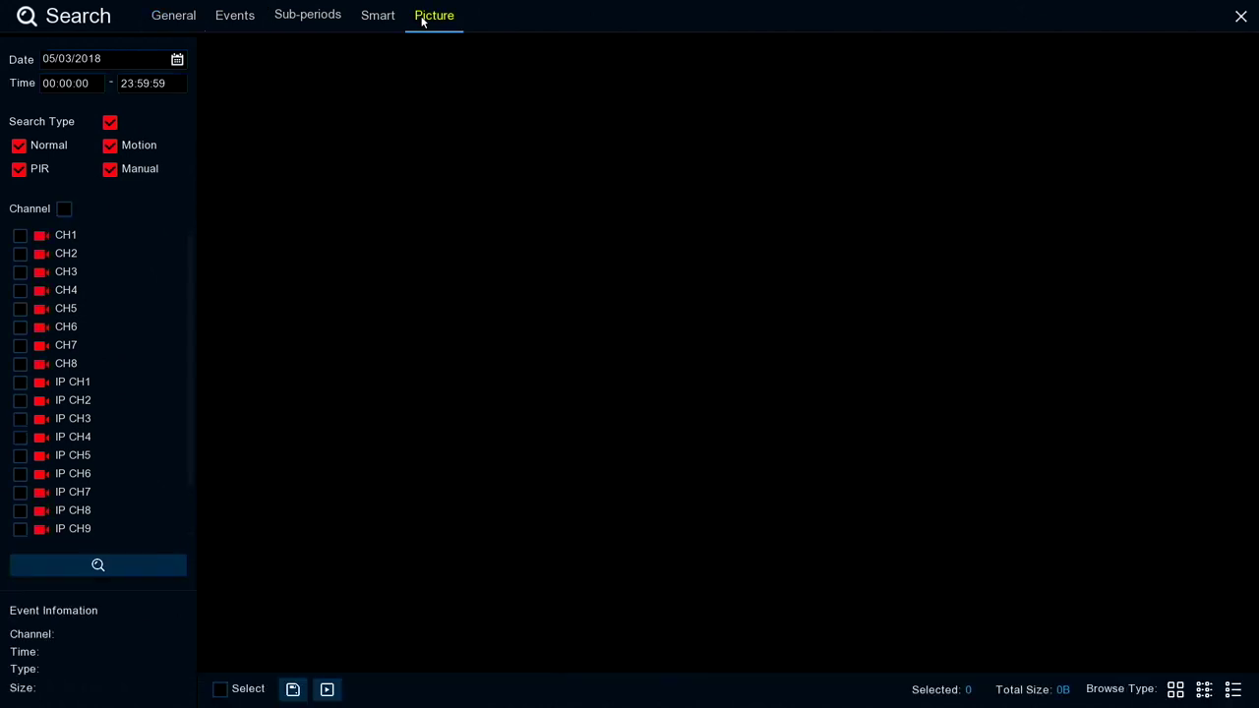
pyautogui.click(177, 60)
pyautogui.click(216, 127)
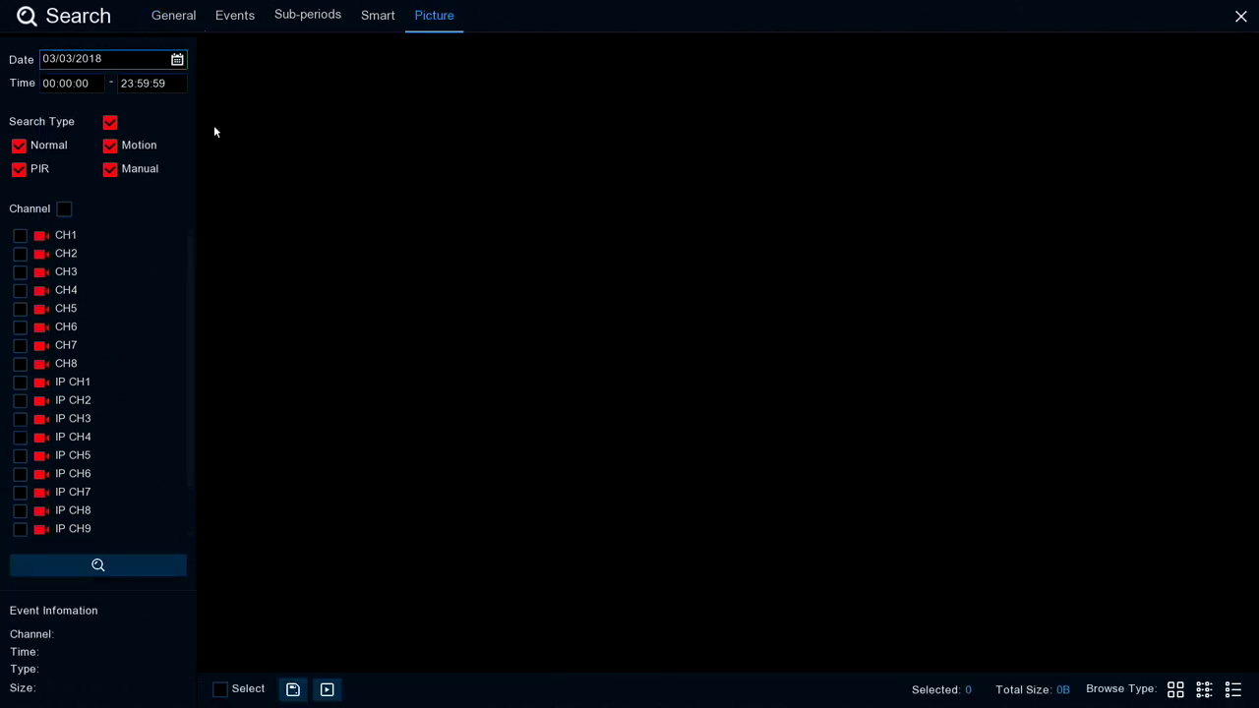
pyautogui.click(63, 210)
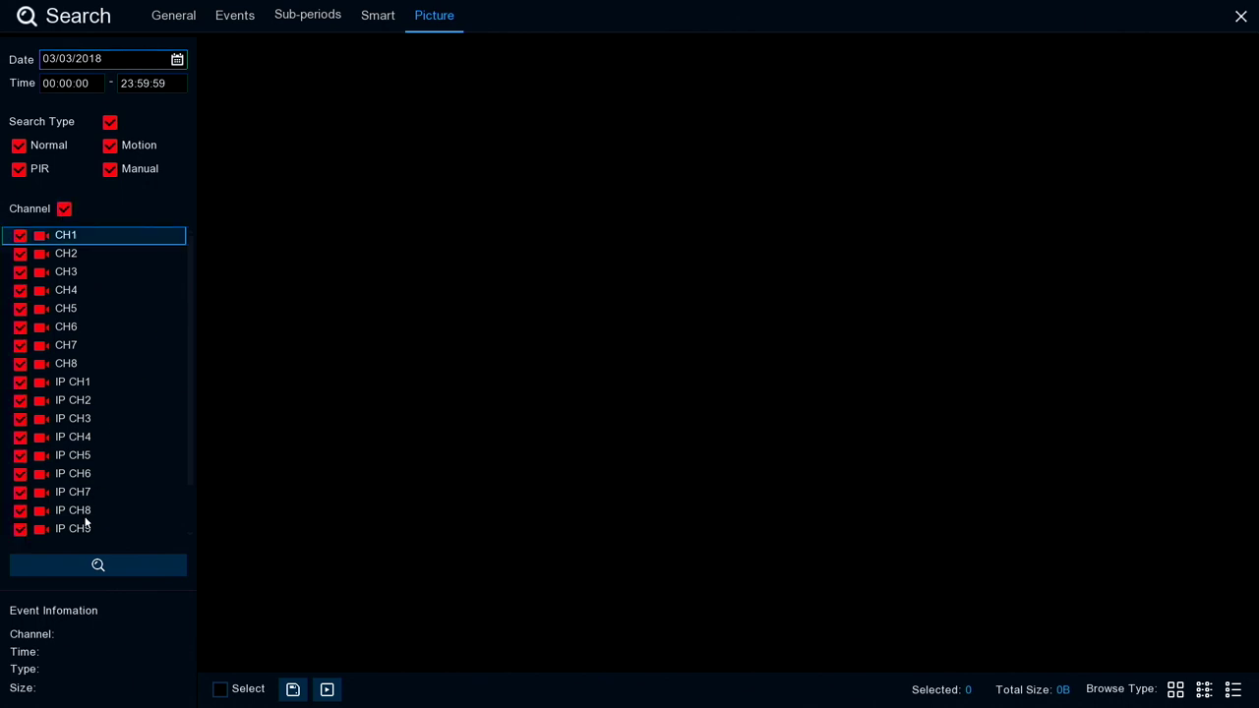
pyautogui.click(98, 566)
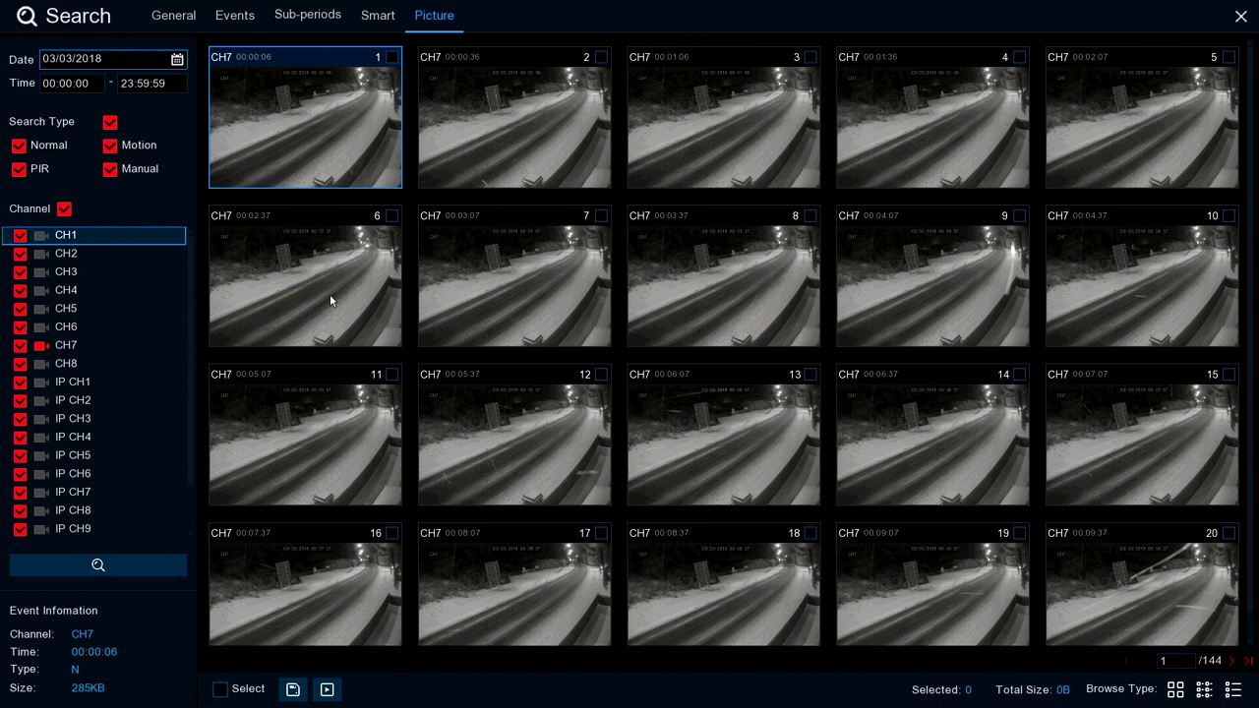
# - Play the CH7 pictures from 00:03:07 as a slideshow and select those at 00:12:07, 00:12:37, 00:25:07 and 00:28:07
pyautogui.click(553, 268)
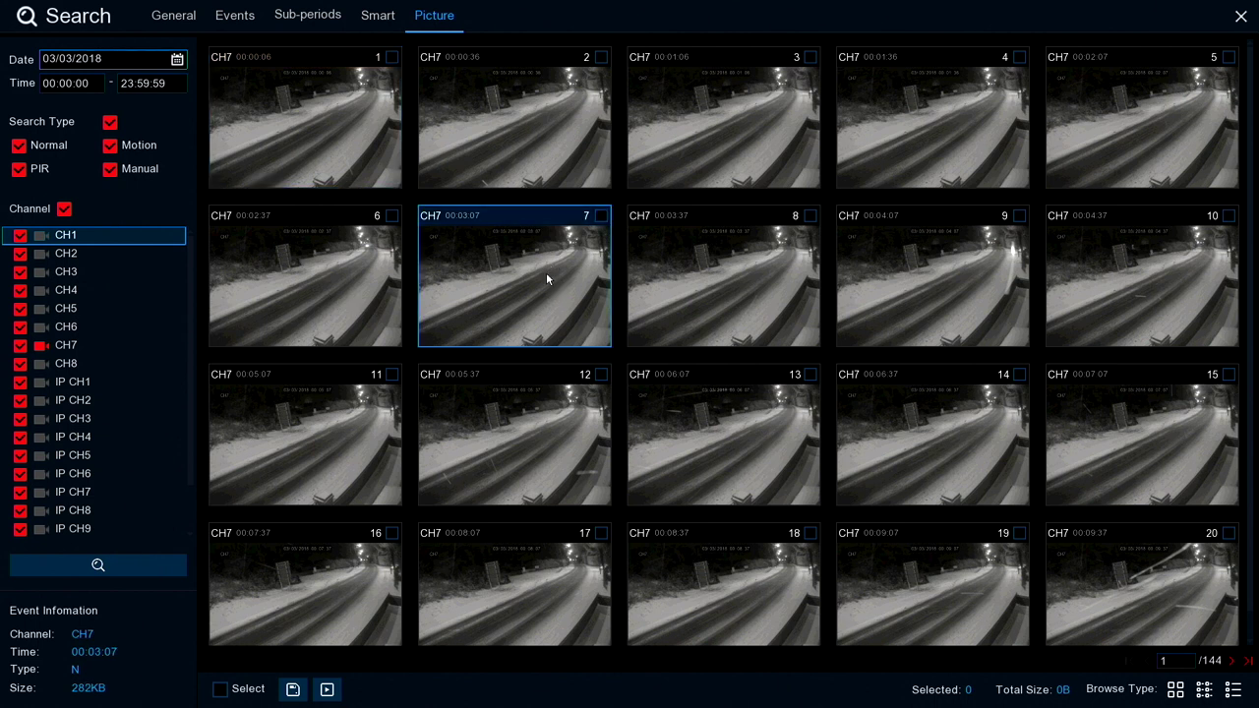
pyautogui.click(327, 689)
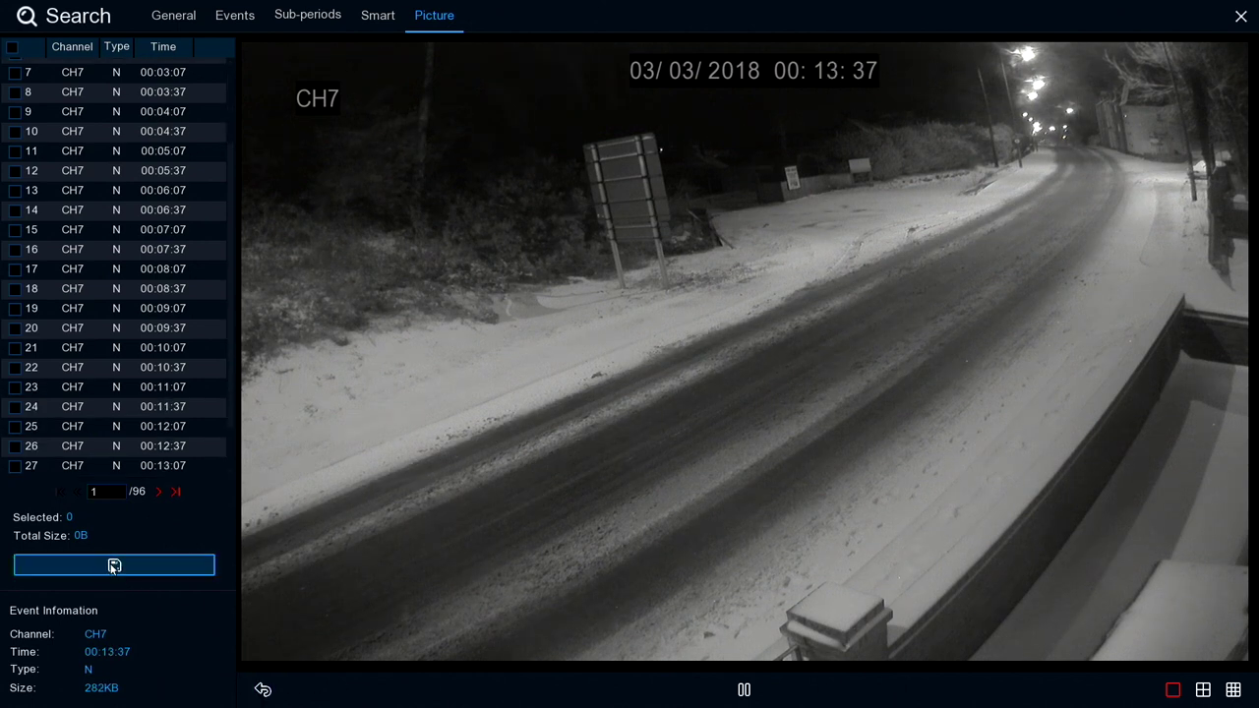
pyautogui.click(15, 407)
pyautogui.click(15, 407)
pyautogui.click(15, 425)
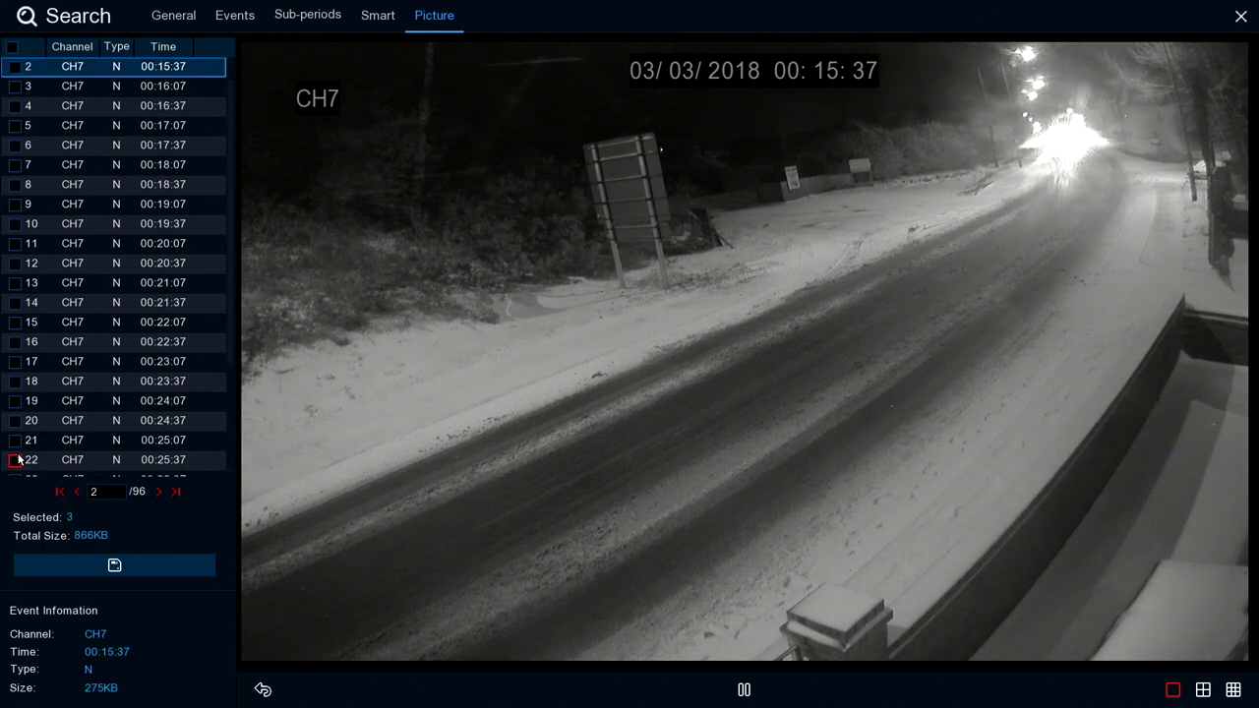
pyautogui.click(16, 440)
# - Back up the selected pictures to /hidev/usb1-1 and return to the picture thumbnails
pyautogui.click(115, 565)
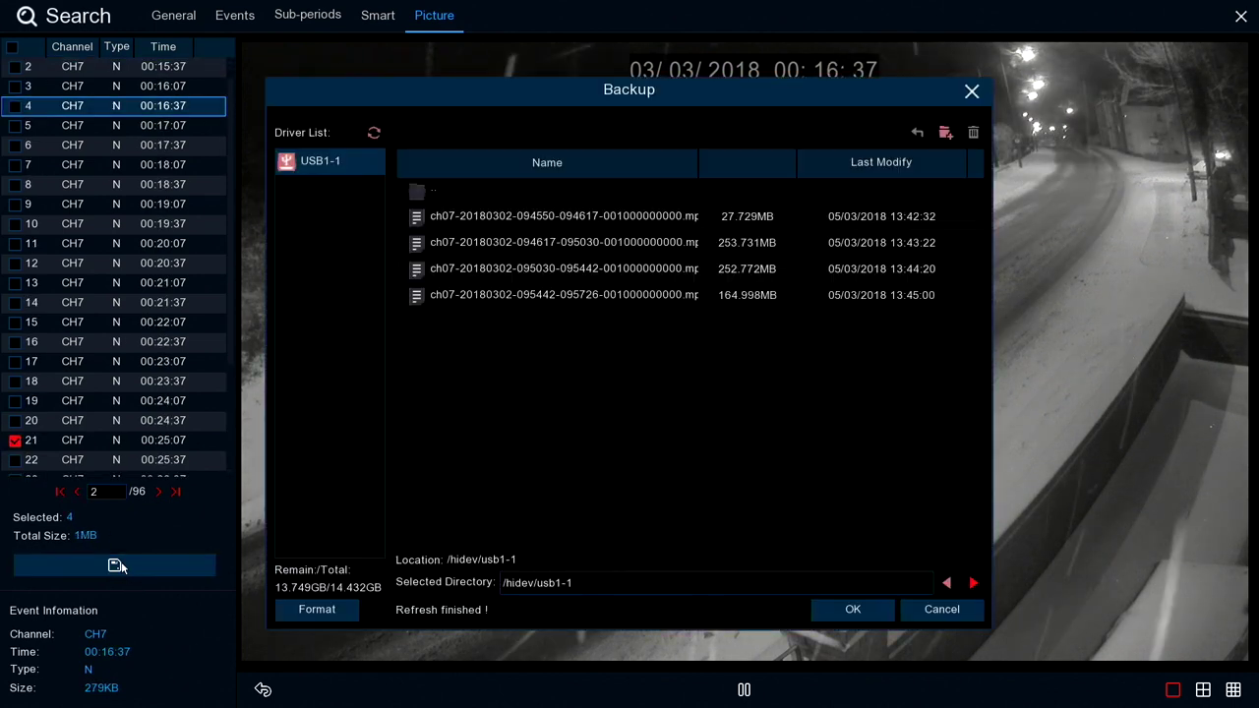
pyautogui.click(852, 609)
pyautogui.rightClick(860, 654)
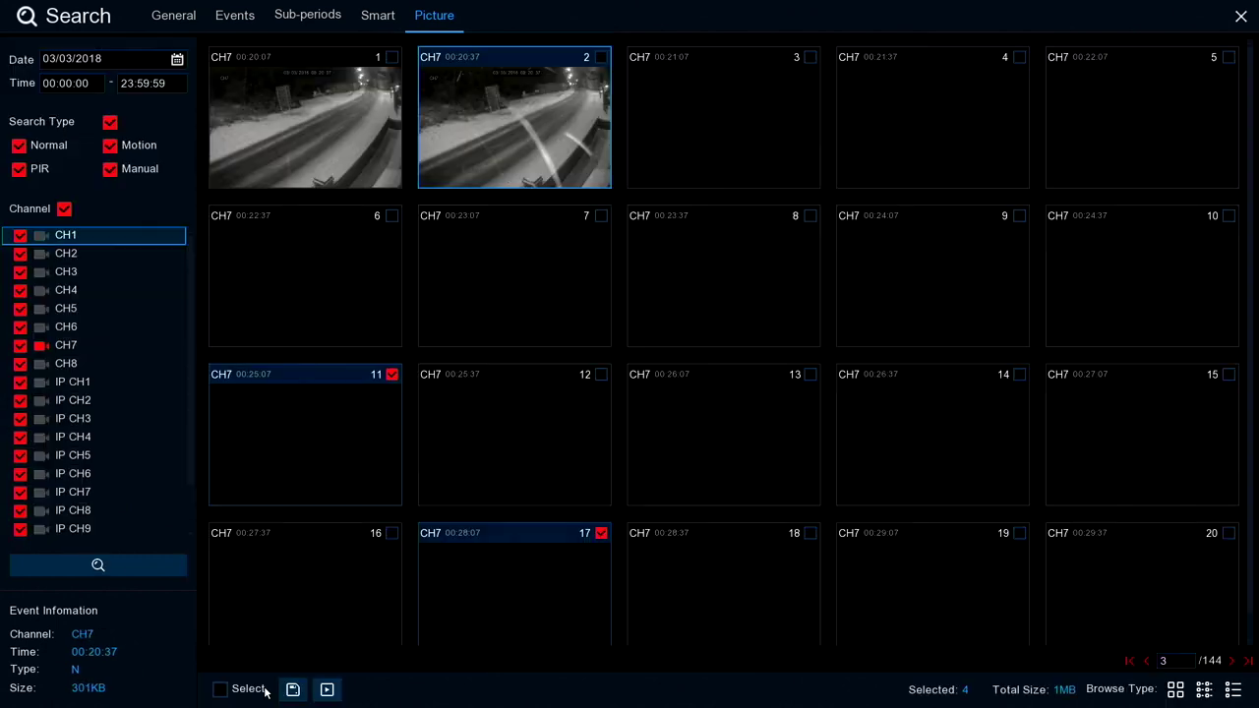
# - Select more CH7 pictures on page 49, including 08:02:22, 08:02:52, 08:03:22, 08:03:52 and 08:06:23, and open their backup to USB1-1
pyautogui.click(1247, 660)
pyautogui.click(392, 57)
pyautogui.click(600, 57)
pyautogui.click(809, 57)
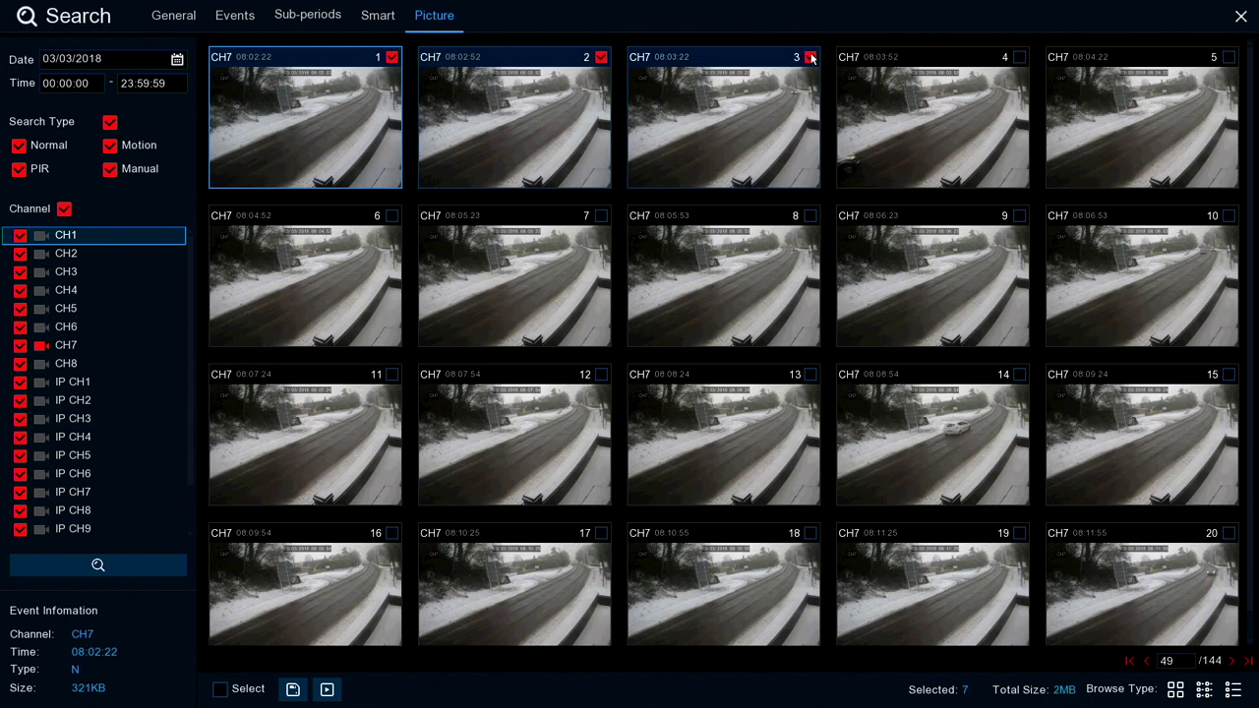
pyautogui.click(1019, 57)
pyautogui.click(1019, 215)
pyautogui.click(293, 690)
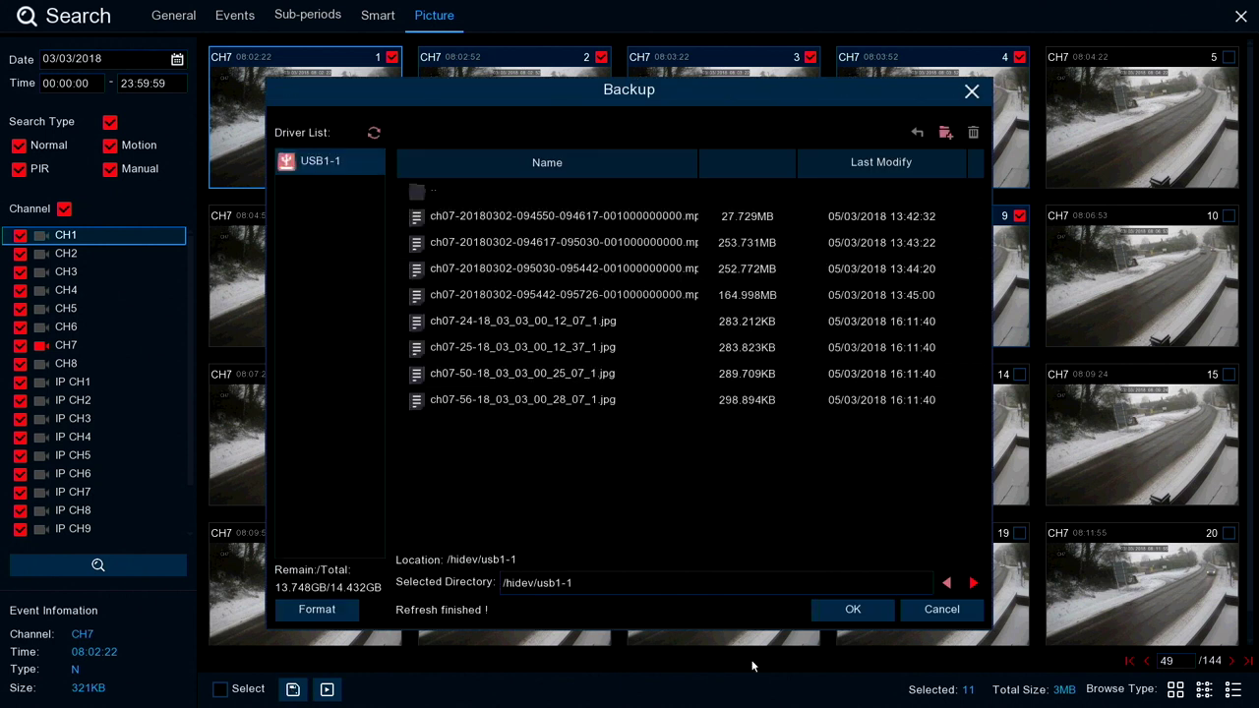